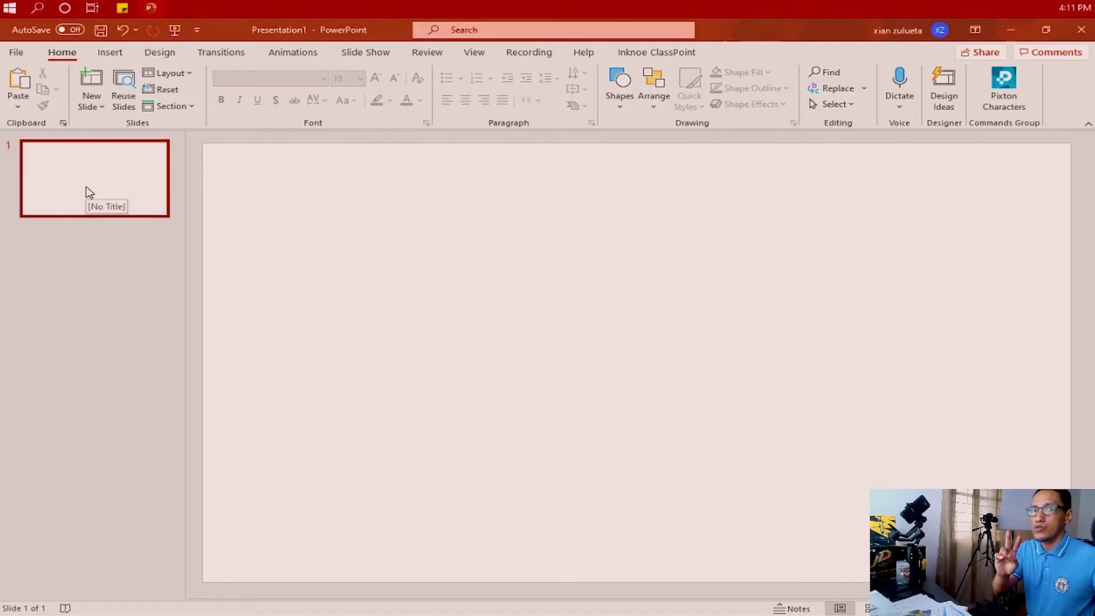
Insert a second slide, strip its title and text placeholders, and return to slide 1.
key("ctrl+m")
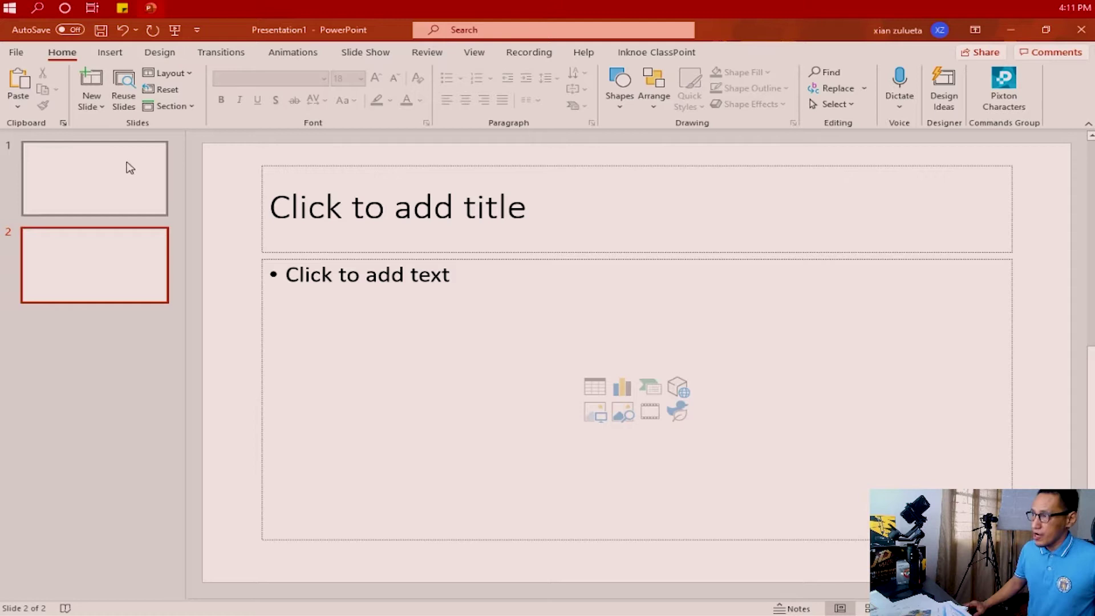
key("ctrl+y")
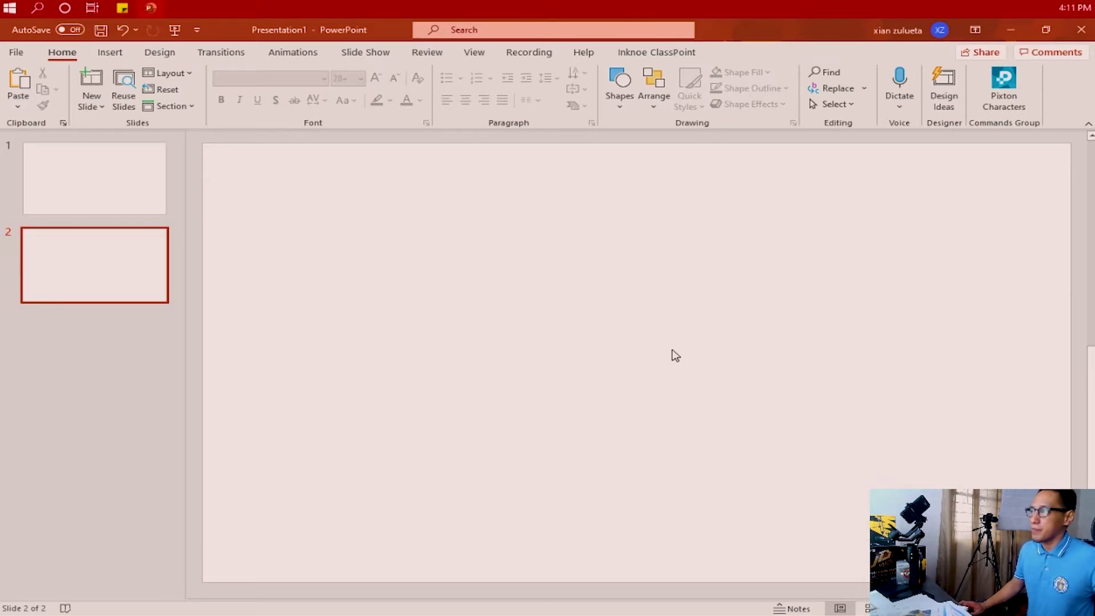
left_click(136, 206)
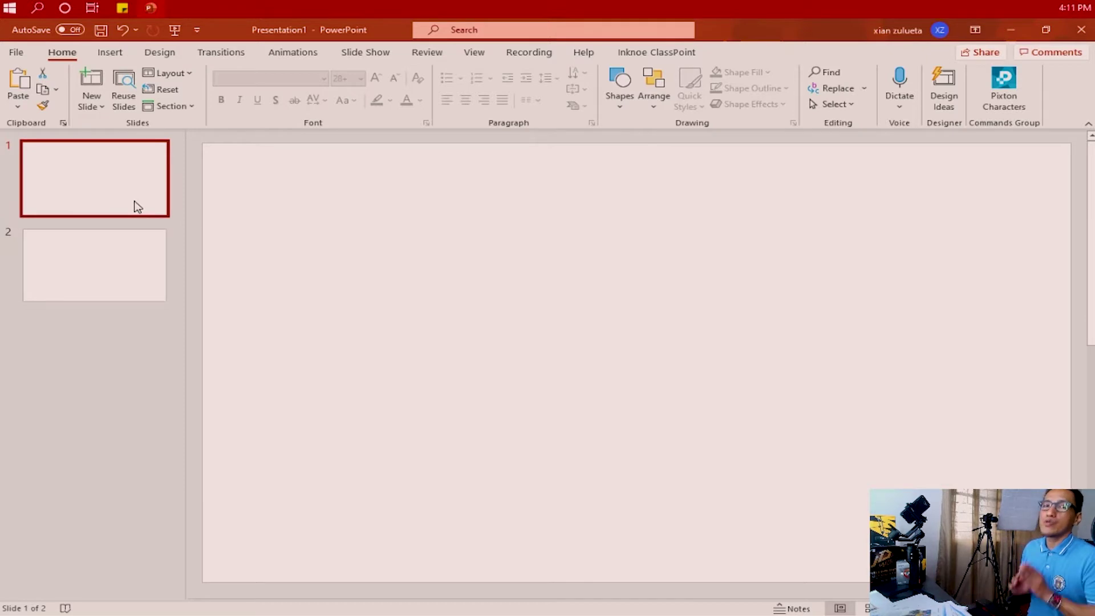
Draw a large blue isosceles triangle centred on slide 1.
left_click(110, 52)
left_click(276, 92)
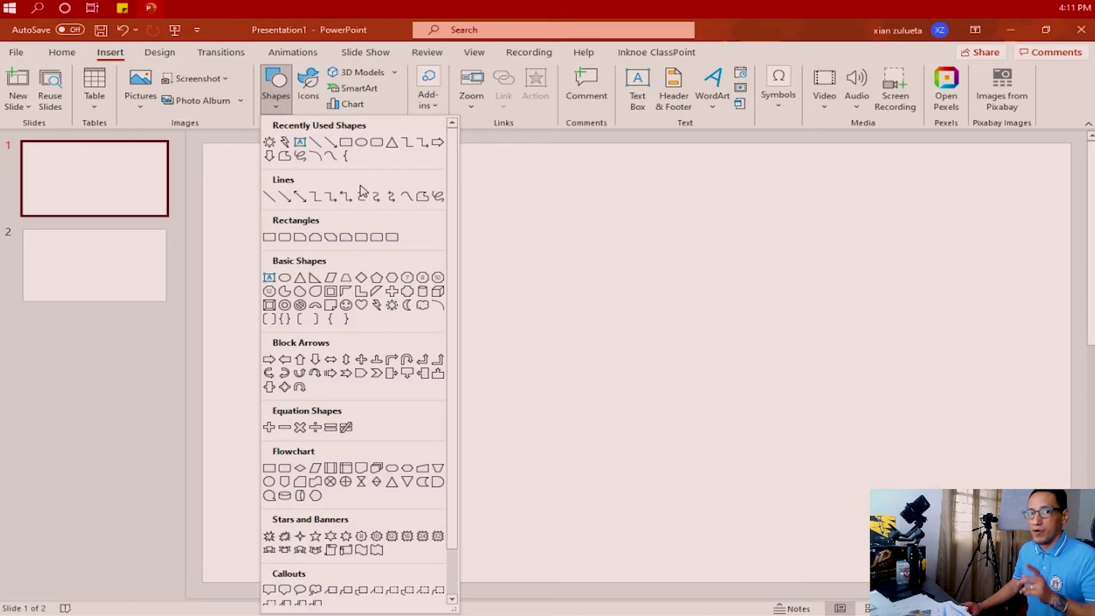
left_click(392, 142)
left_click_drag(511, 199, 608, 290)
left_click_drag(727, 378, 891, 508)
left_click_drag(755, 451, 685, 445)
Draw a large blue right arrow across slide 2.
left_click(112, 262)
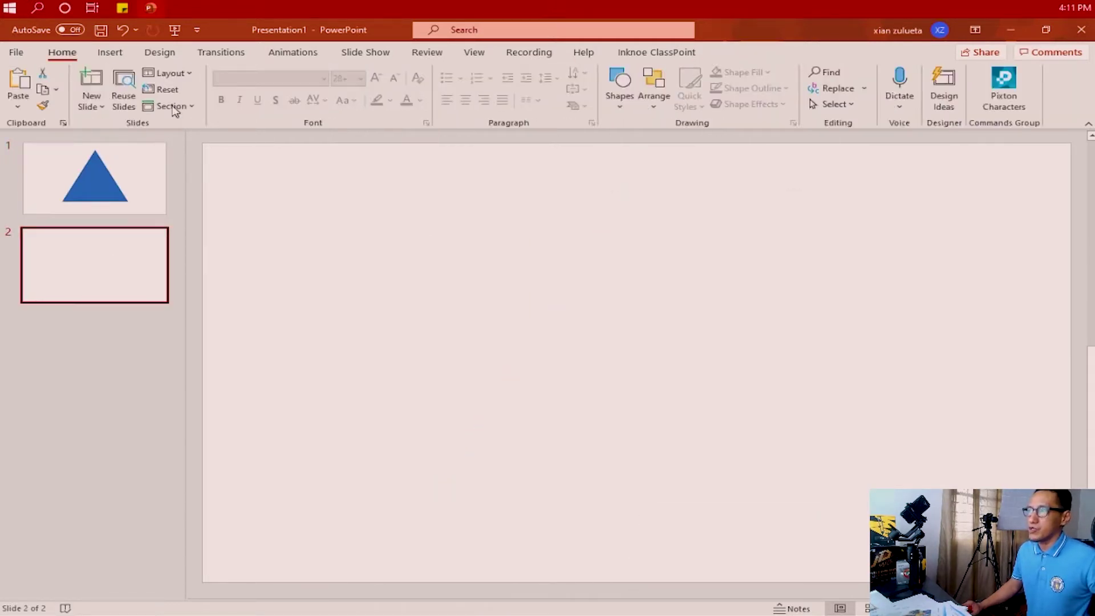
left_click(117, 52)
left_click(283, 100)
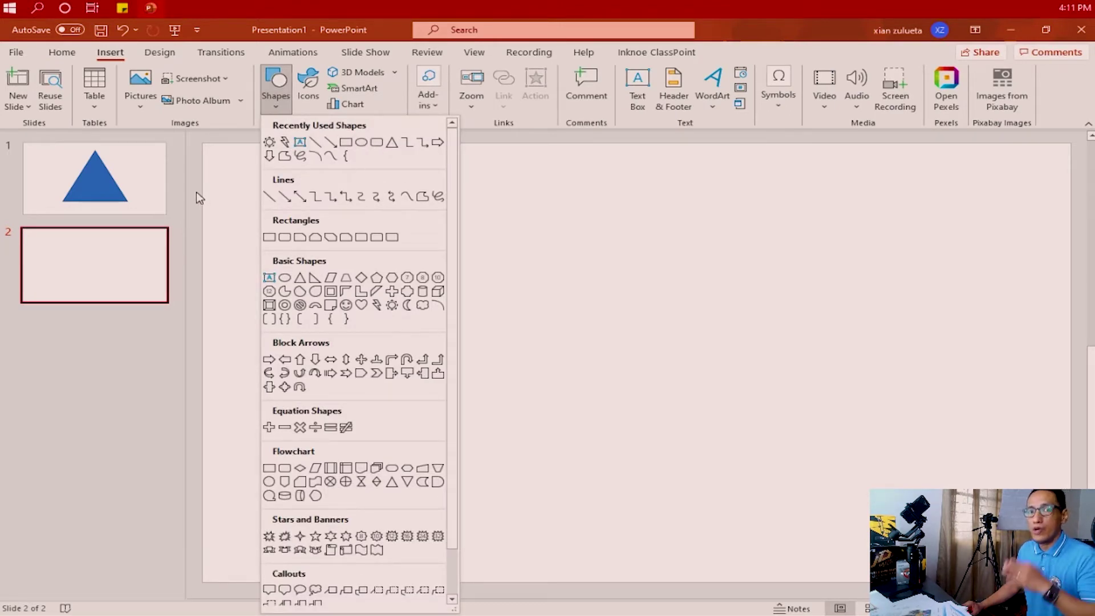
left_click(437, 143)
left_click_drag(457, 255, 748, 481)
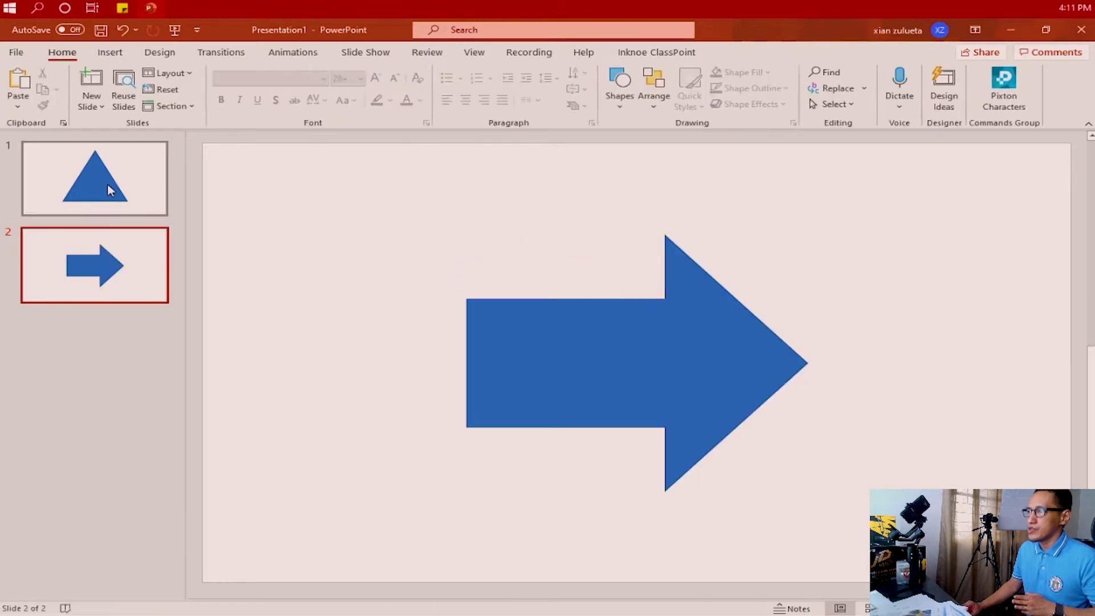
left_click(106, 183)
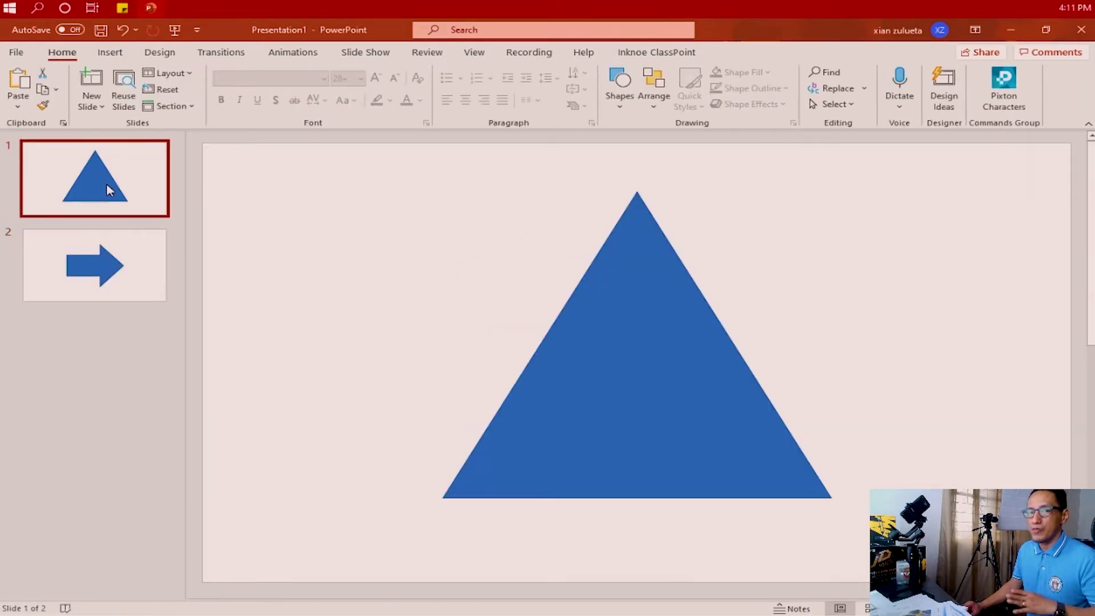
Select the slide 2 thumbnail to show the blue right arrow.
left_click(102, 247)
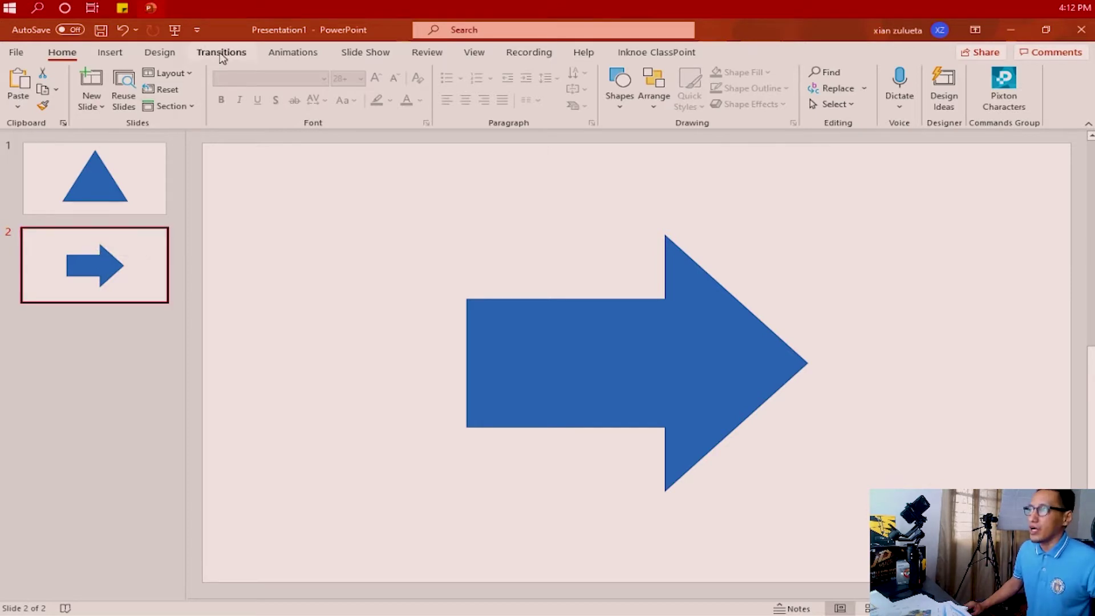
Apply the Morph transition to slide 2 and replay its preview.
left_click(241, 58)
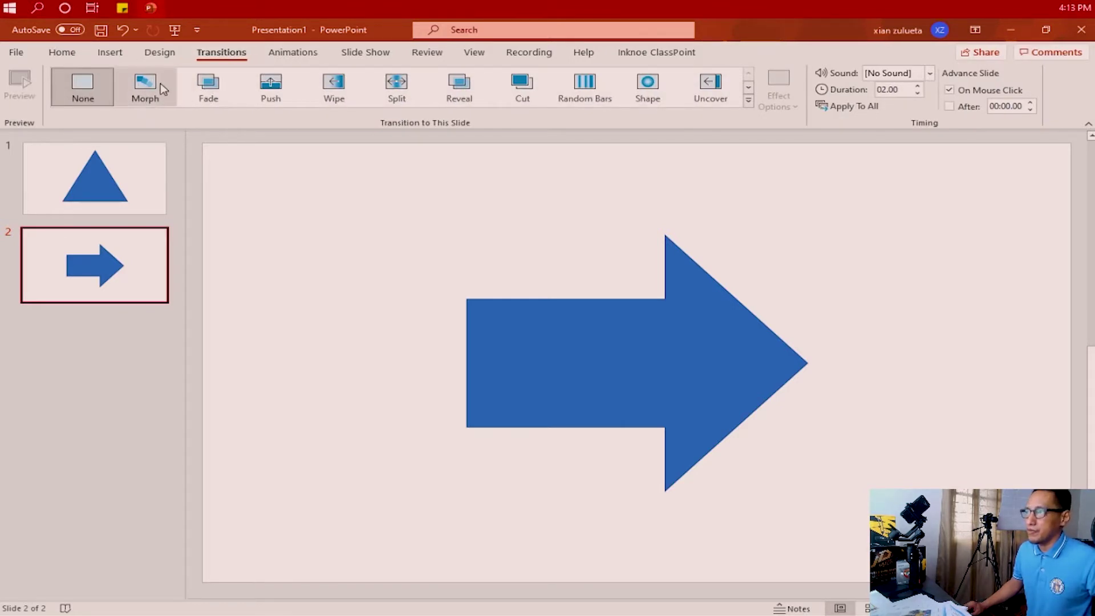
left_click(748, 103)
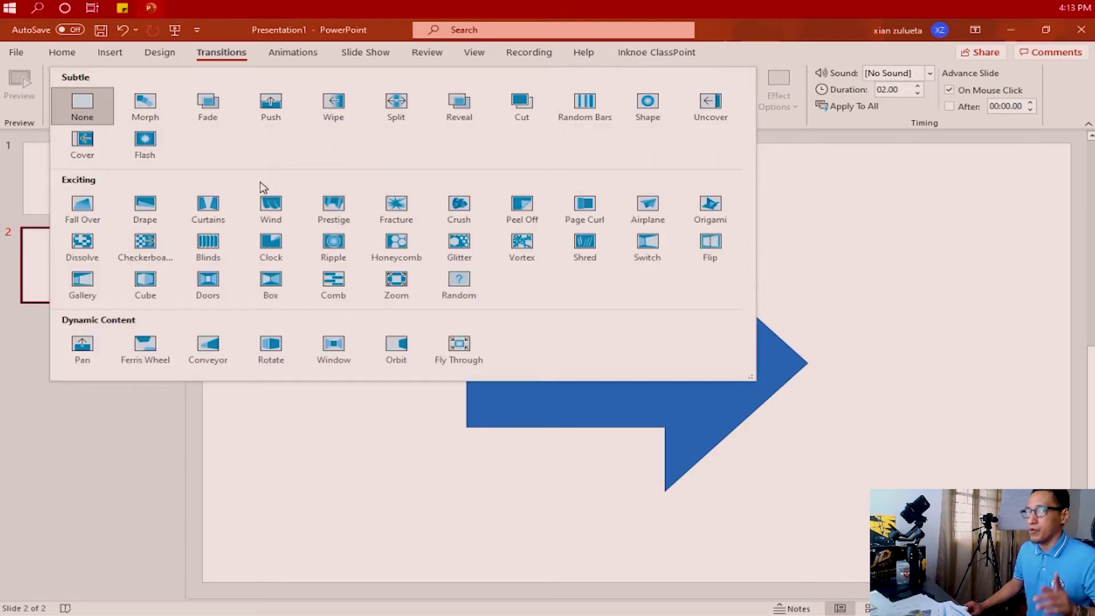
left_click(751, 59)
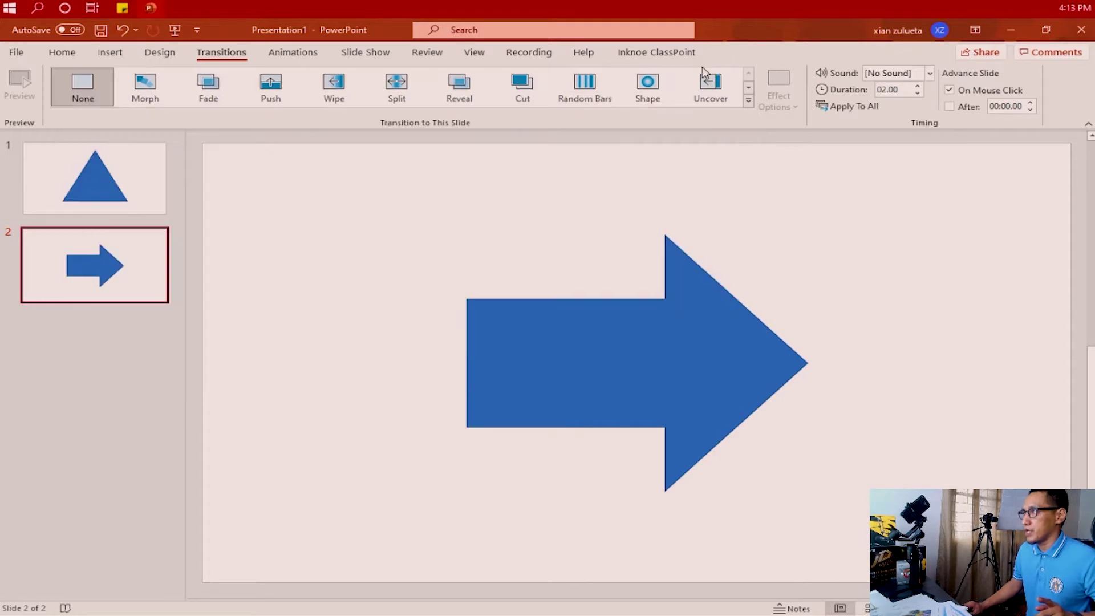
left_click(152, 92)
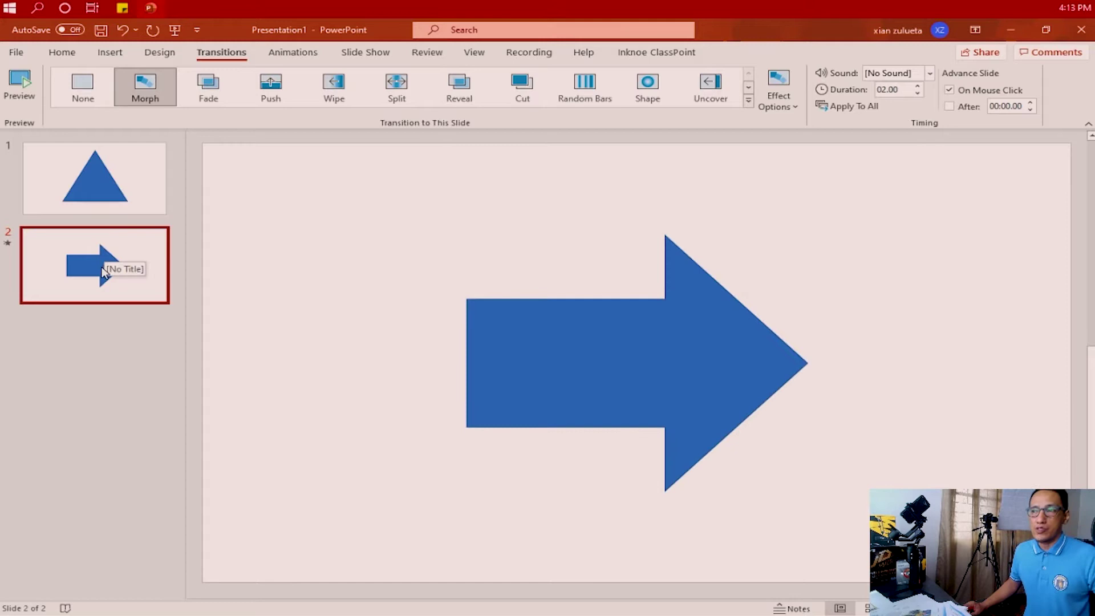
left_click(9, 243)
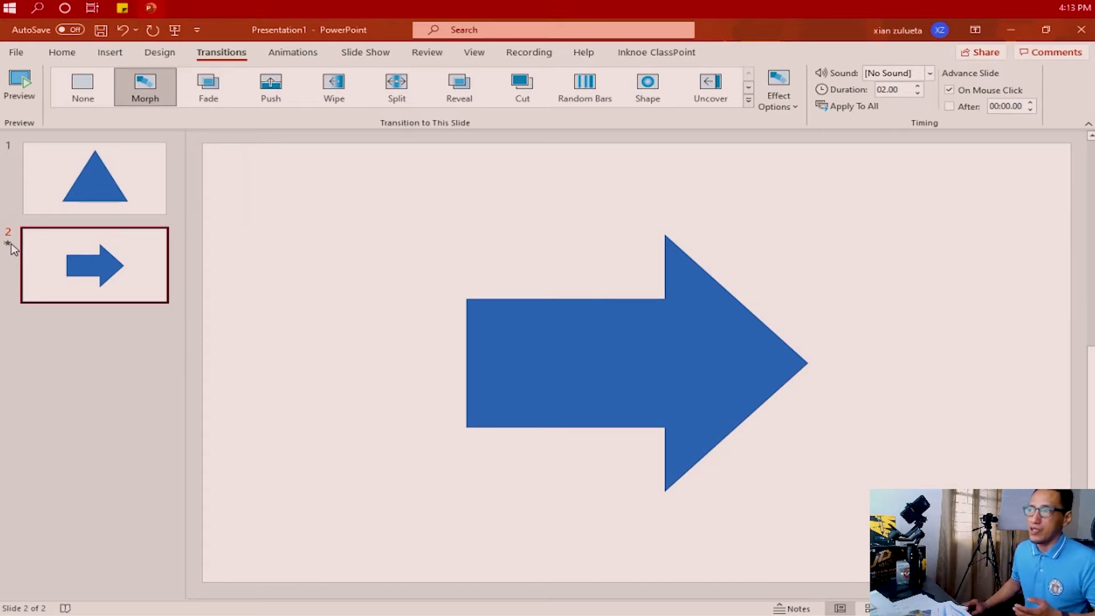
Switch back and forth between slides 1 and 2 to watch the triangle morph into the arrow.
left_click(129, 175)
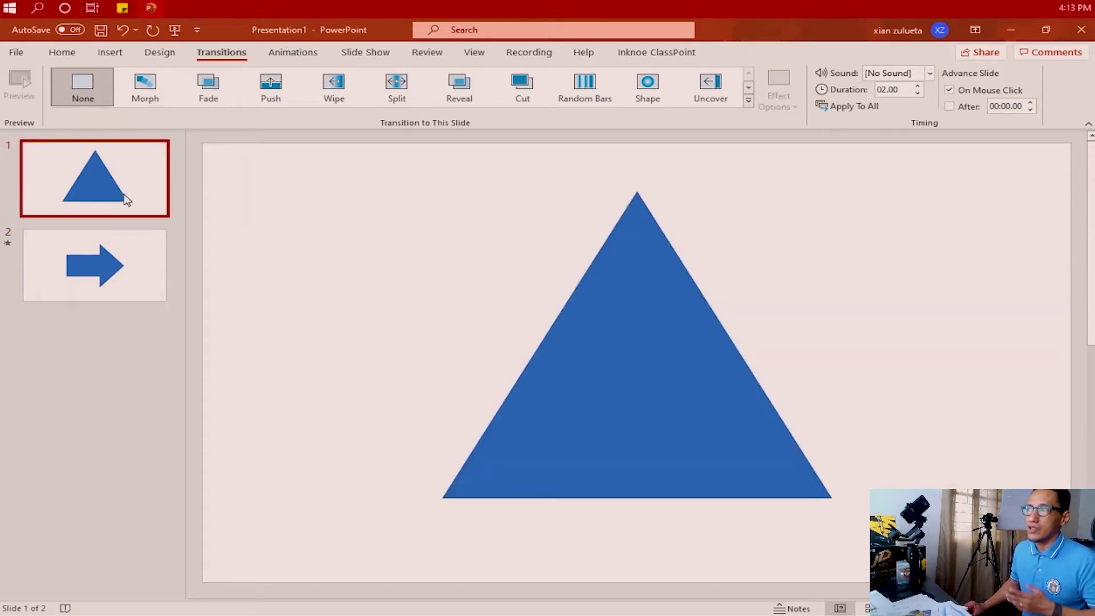
left_click(113, 289)
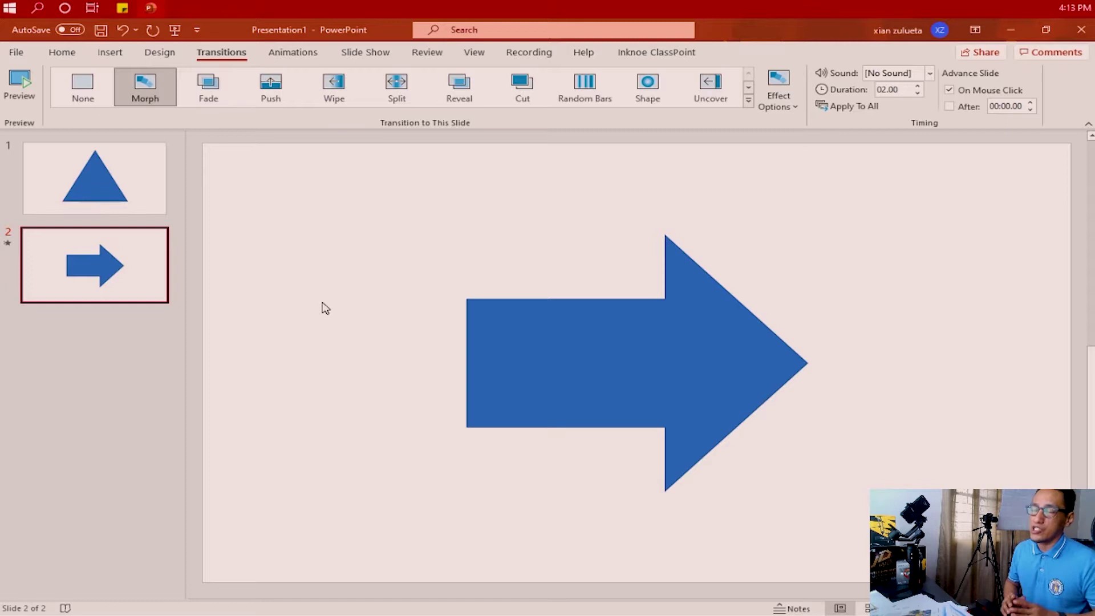
left_click(122, 210)
left_click(129, 276)
left_click(122, 206)
left_click(119, 258)
left_click(122, 191)
left_click(125, 237)
left_click(135, 186)
left_click(148, 255)
left_click(118, 185)
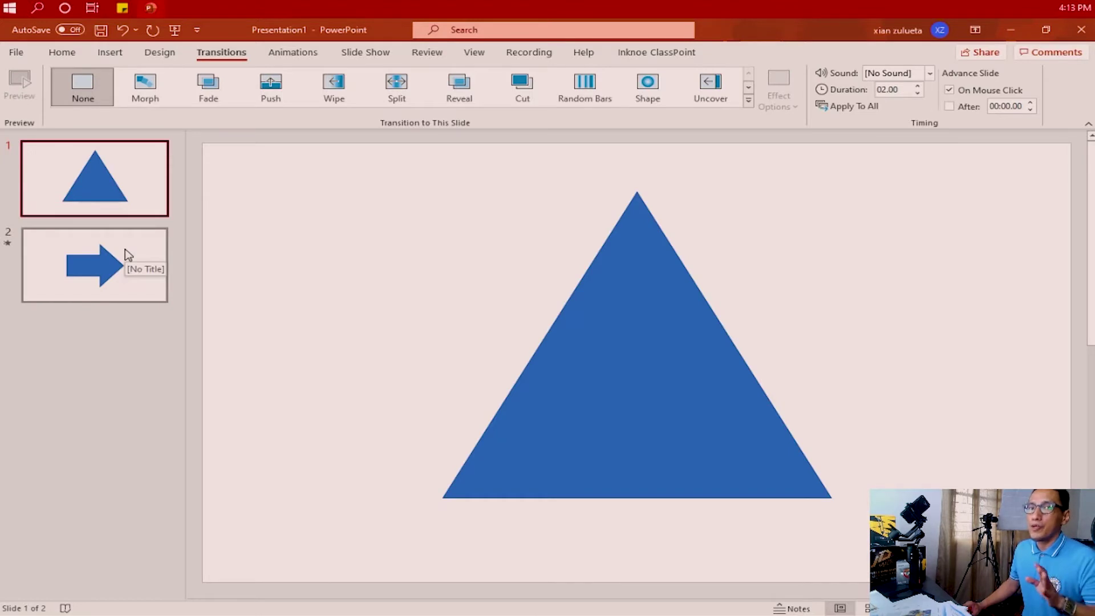
left_click(110, 252)
left_click(100, 197)
key("Down")
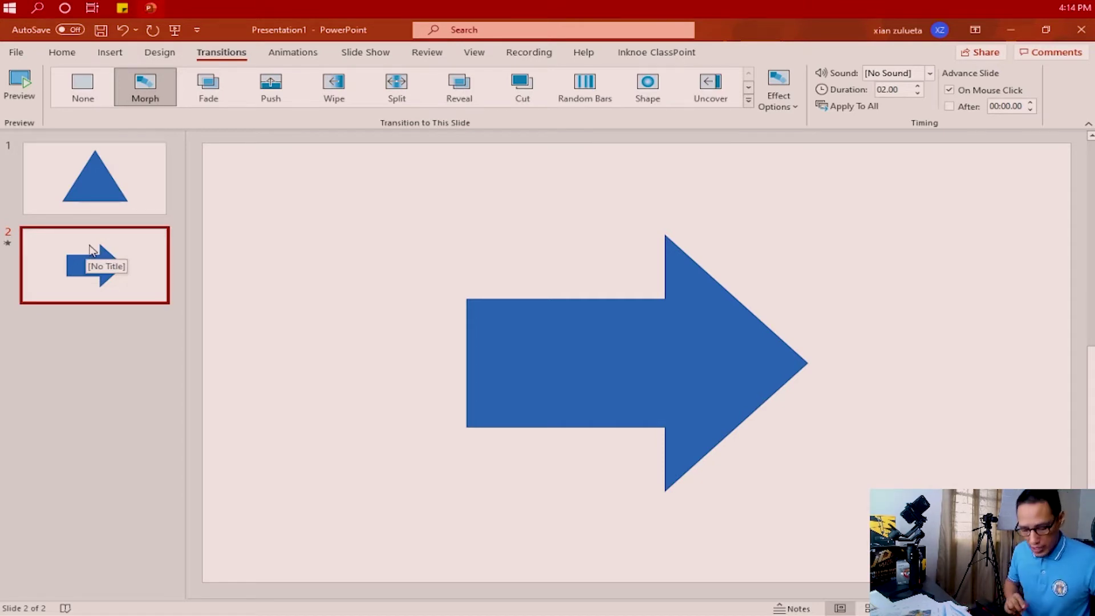
Open the Selection Pane with Alt+F10 and view the arrow's and the triangle's shape names.
key("alt+F10")
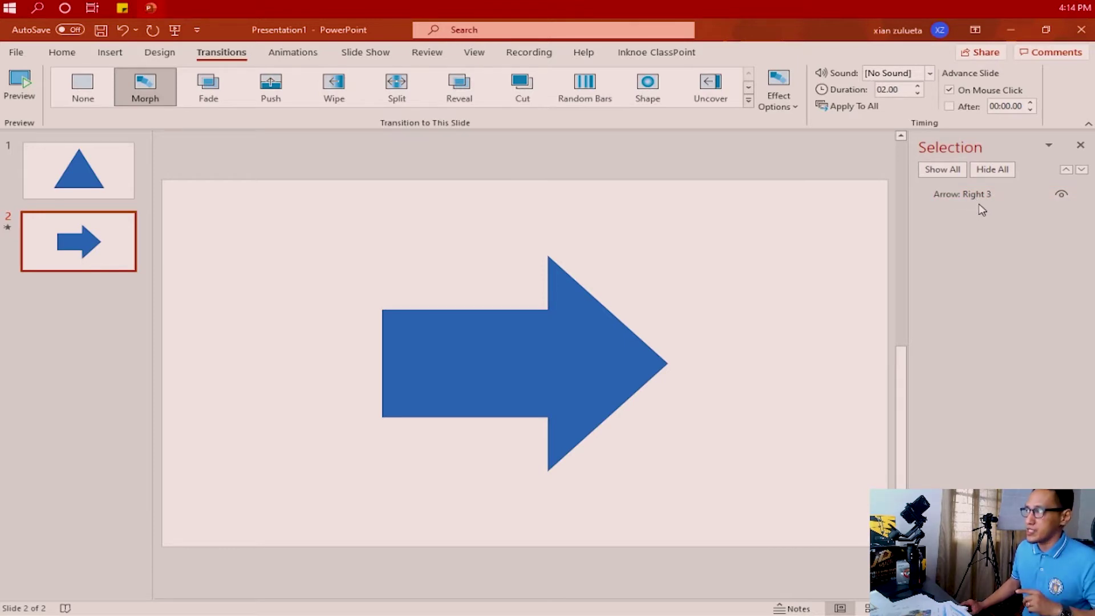
left_click(632, 364)
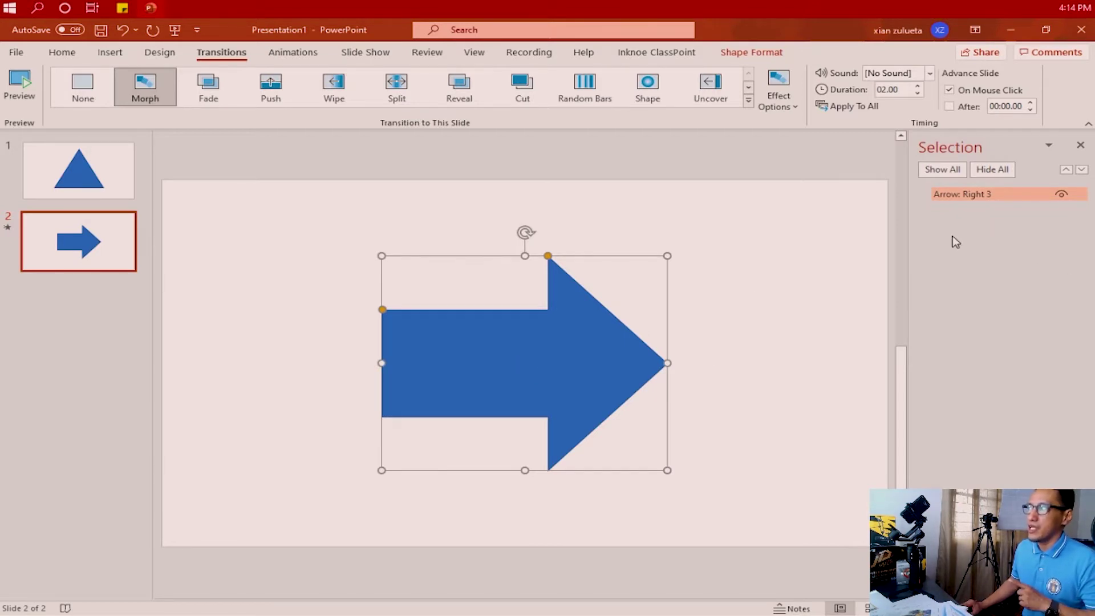
left_click(88, 173)
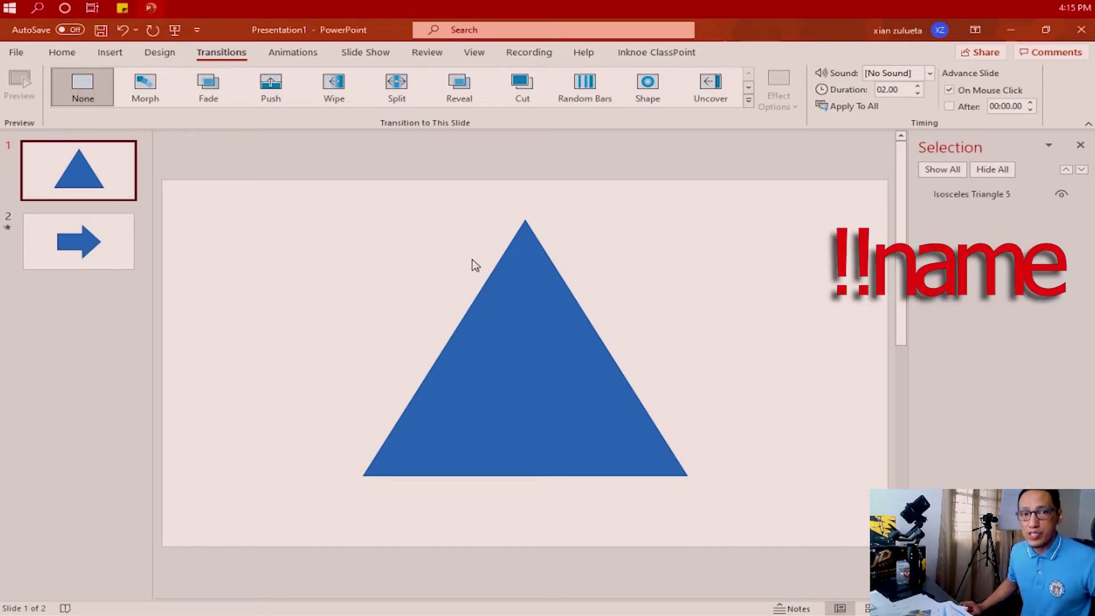
Rename the arrow on slide 2 to '!!shape' in the Selection pane.
left_click(121, 246)
left_click(516, 358)
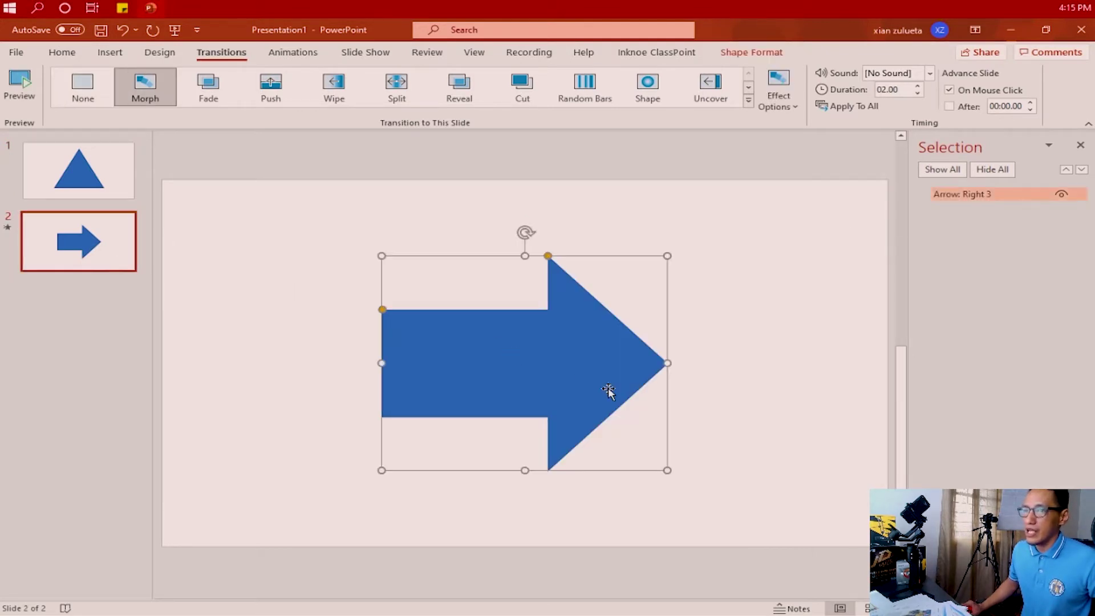
left_click(977, 194)
key("ctrl+a")
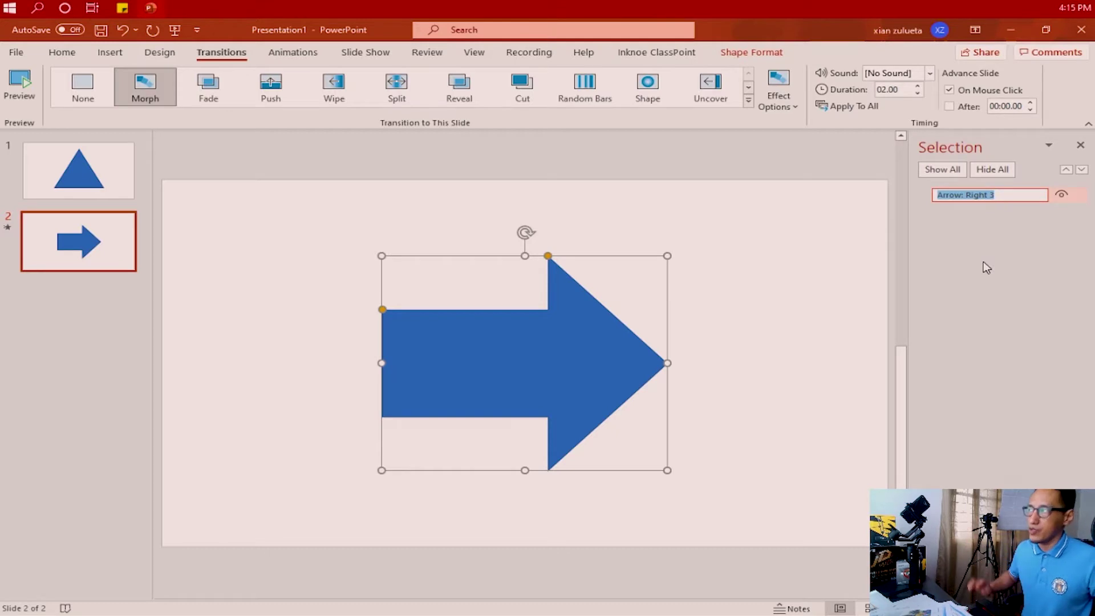
type("!!")
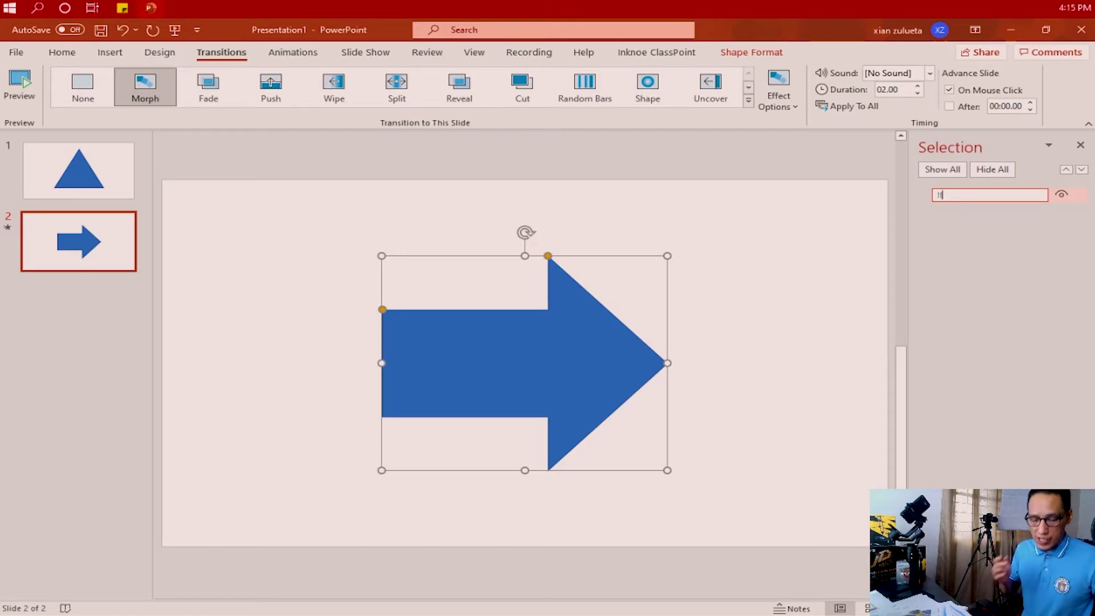
type("shape")
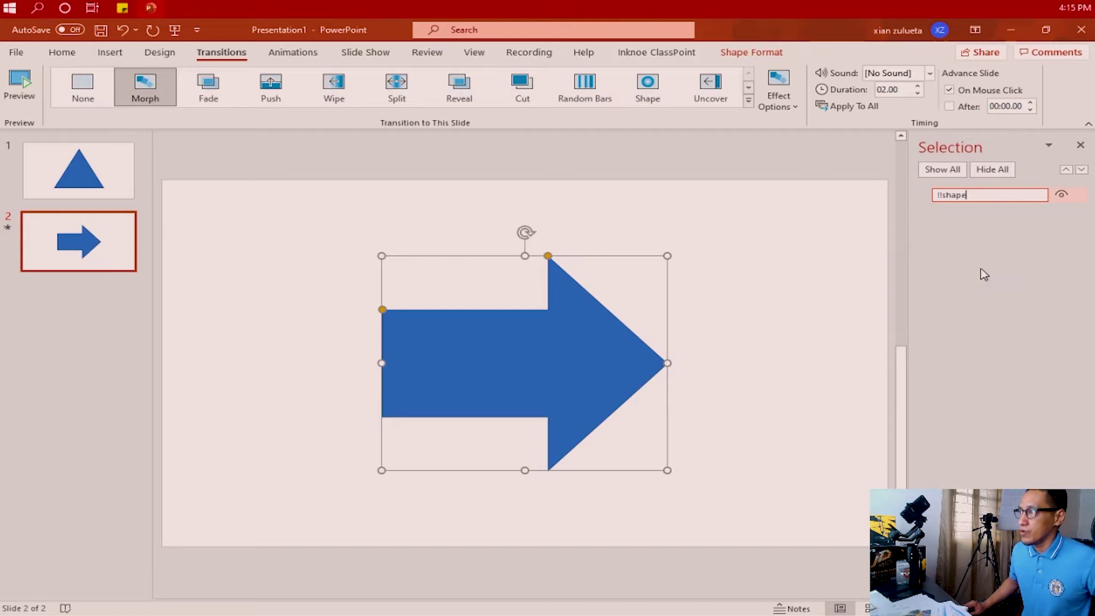
left_click(196, 348)
left_click(416, 345)
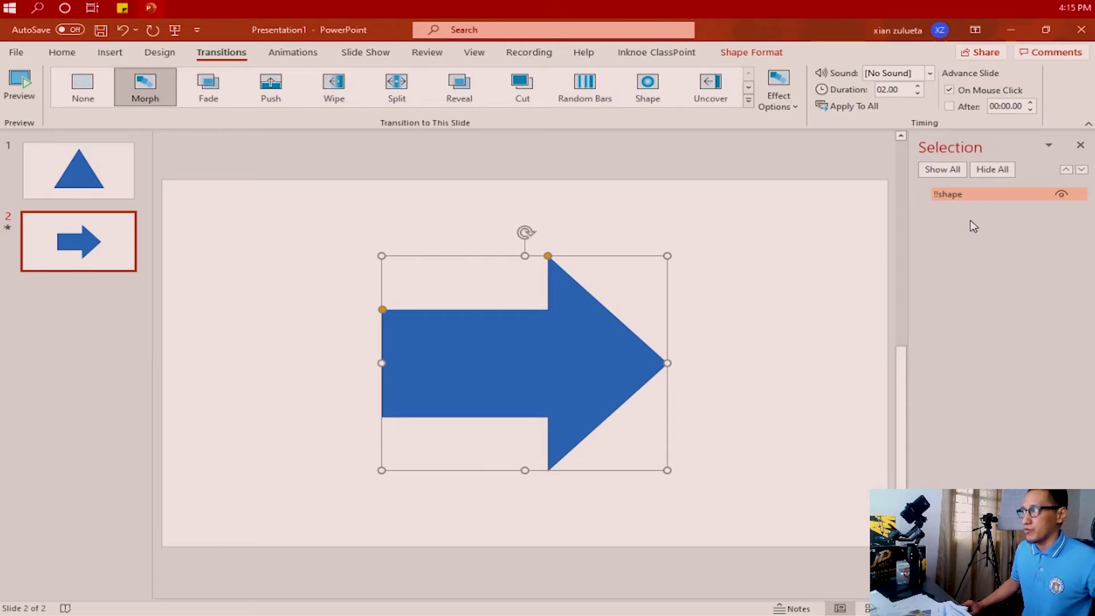
Rename the triangle on slide 1 to '!!shape' as well.
left_click(126, 181)
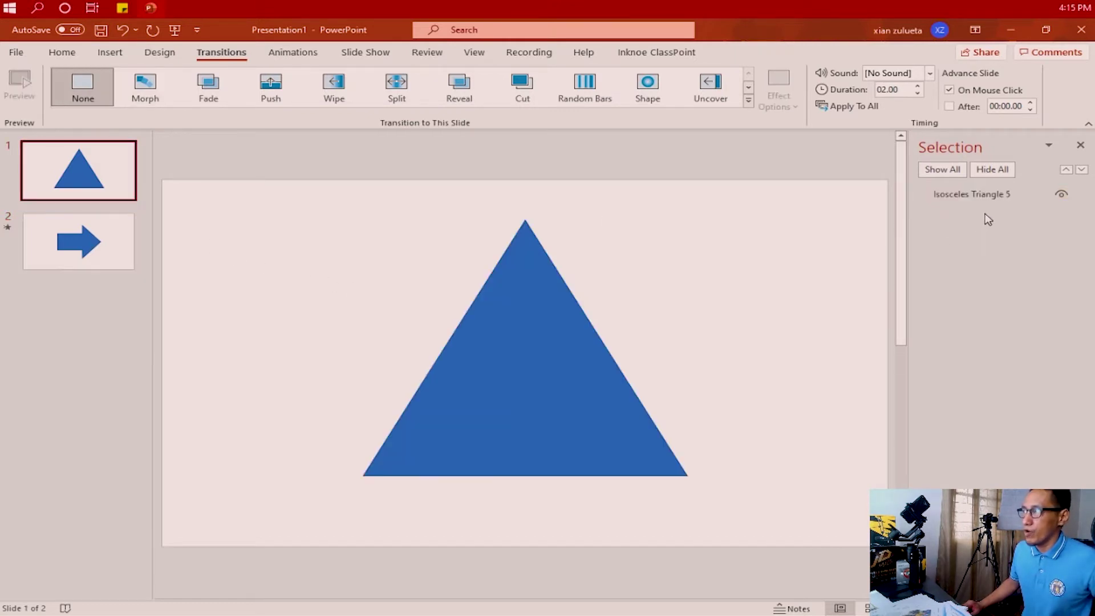
left_click(538, 399)
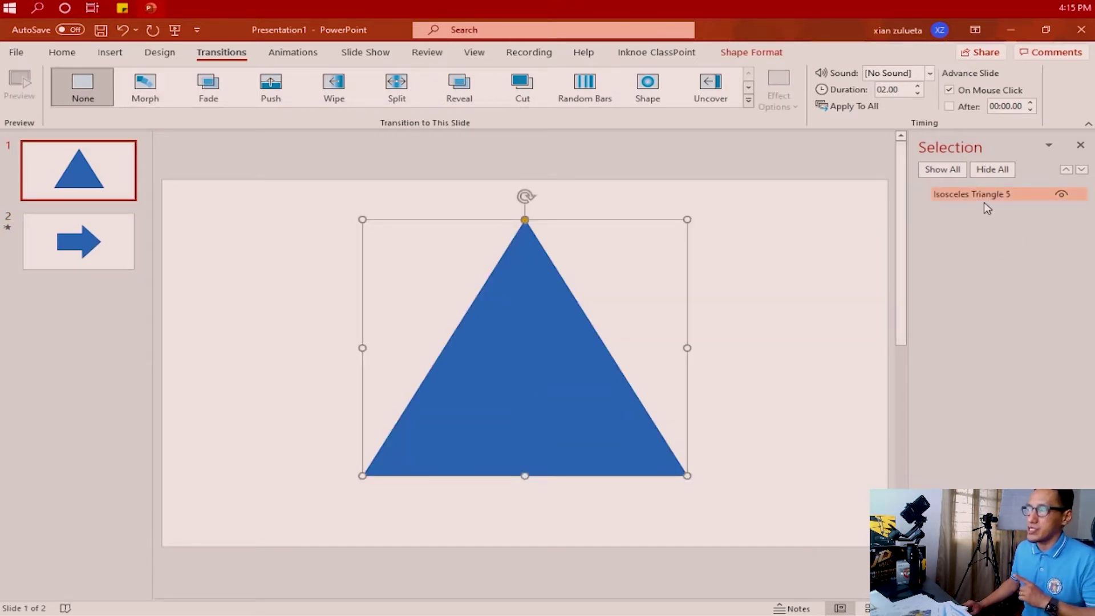
left_click(88, 265)
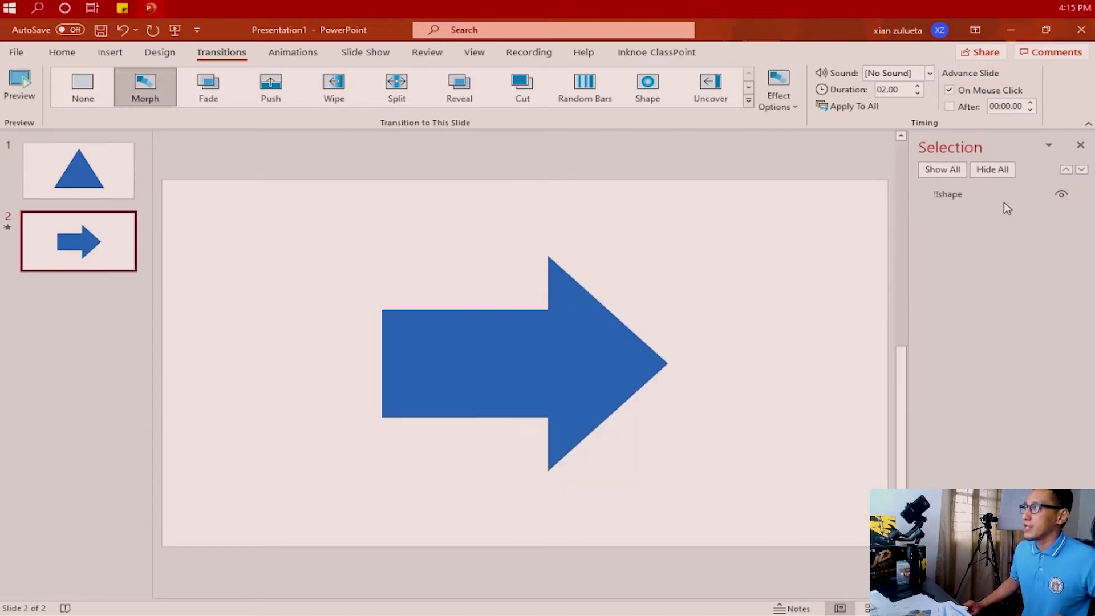
left_click(973, 195)
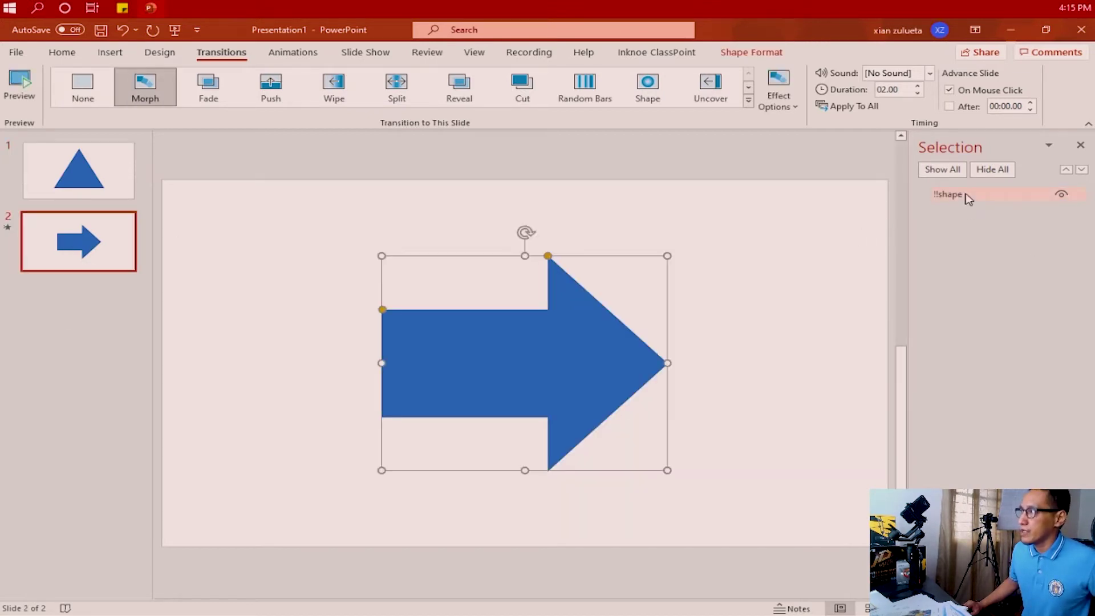
left_click(973, 196)
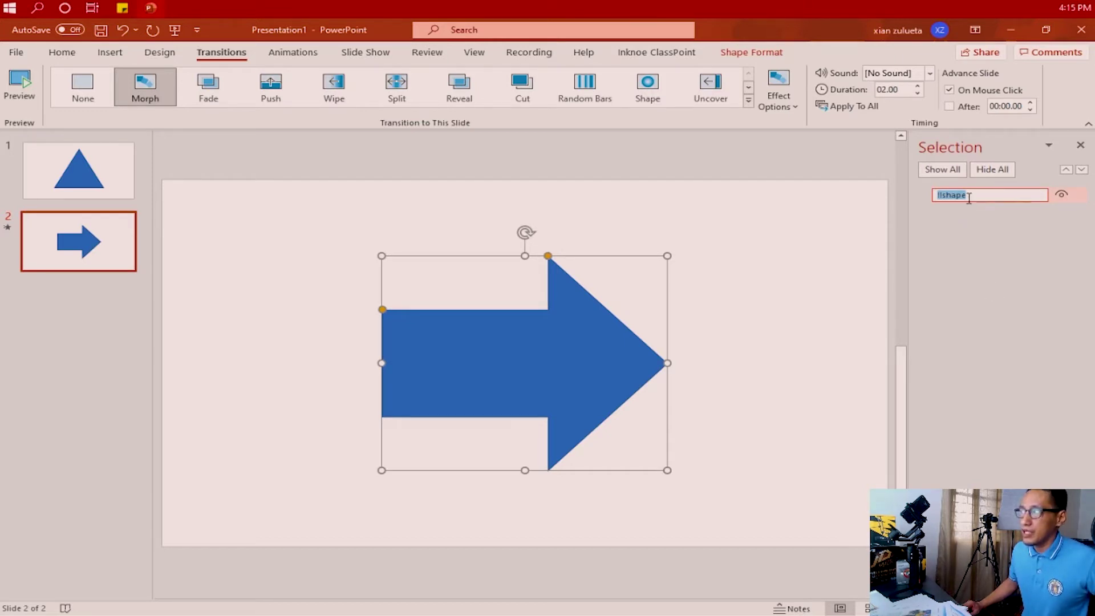
scroll(171, 218, "up", 1)
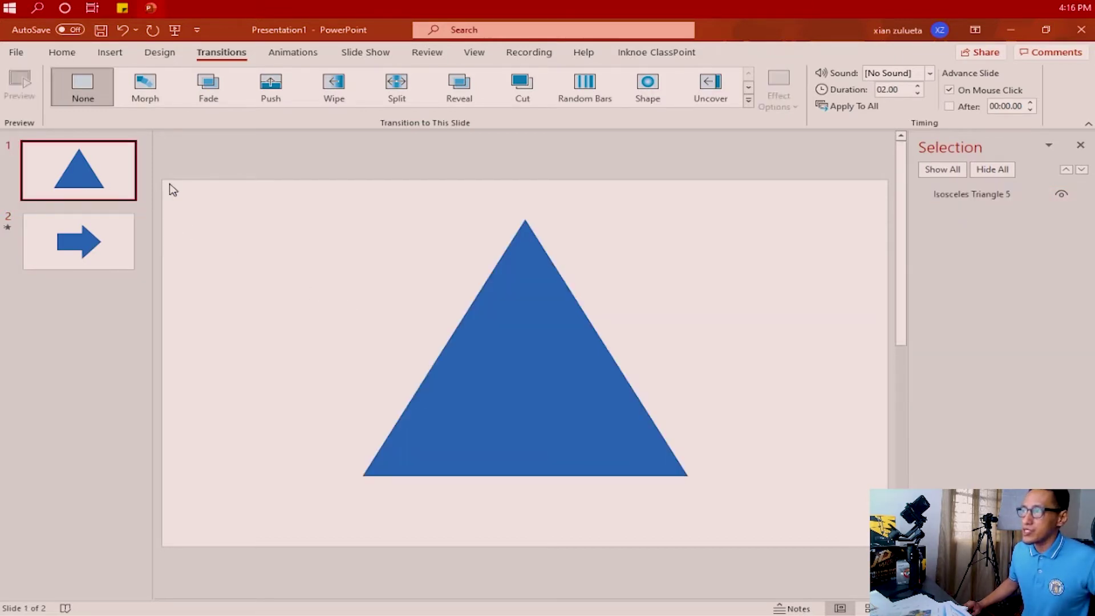
left_click(948, 196)
left_click(962, 196)
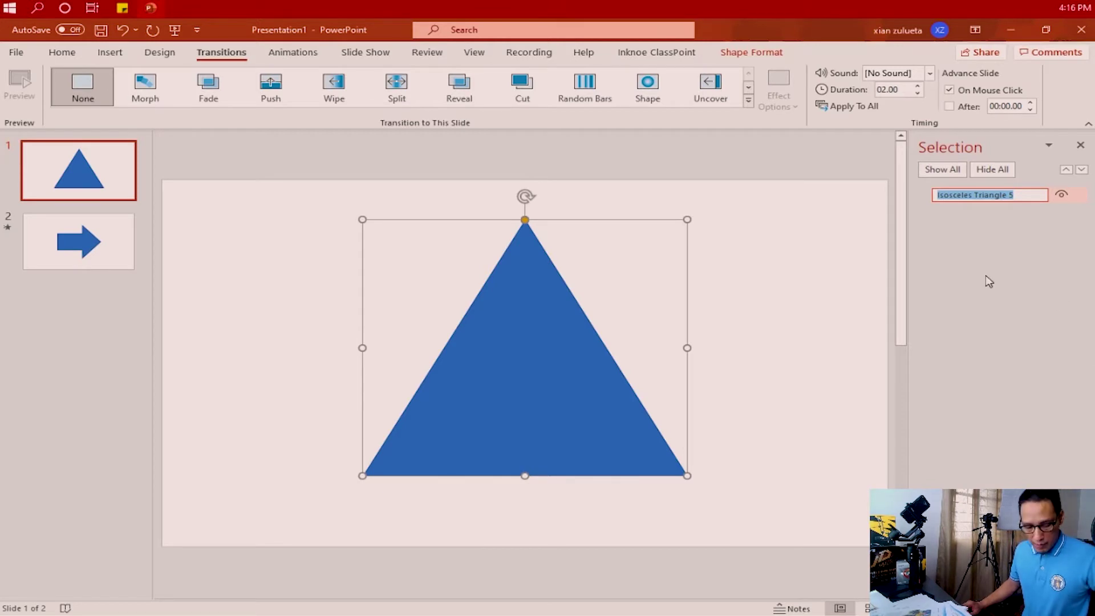
type("!!shape")
left_click(740, 218)
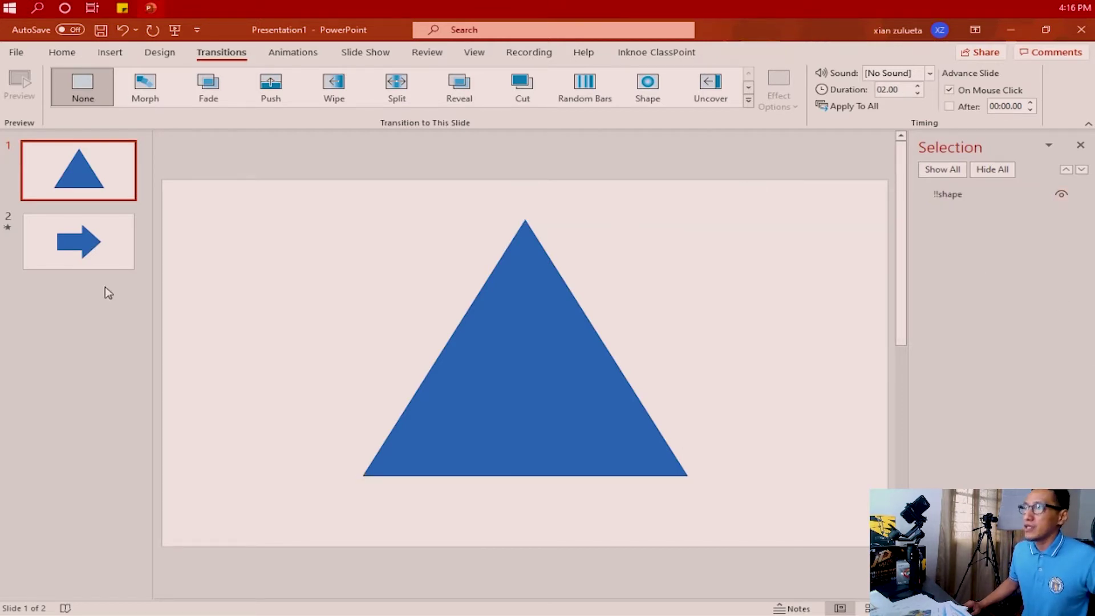
left_click(104, 268)
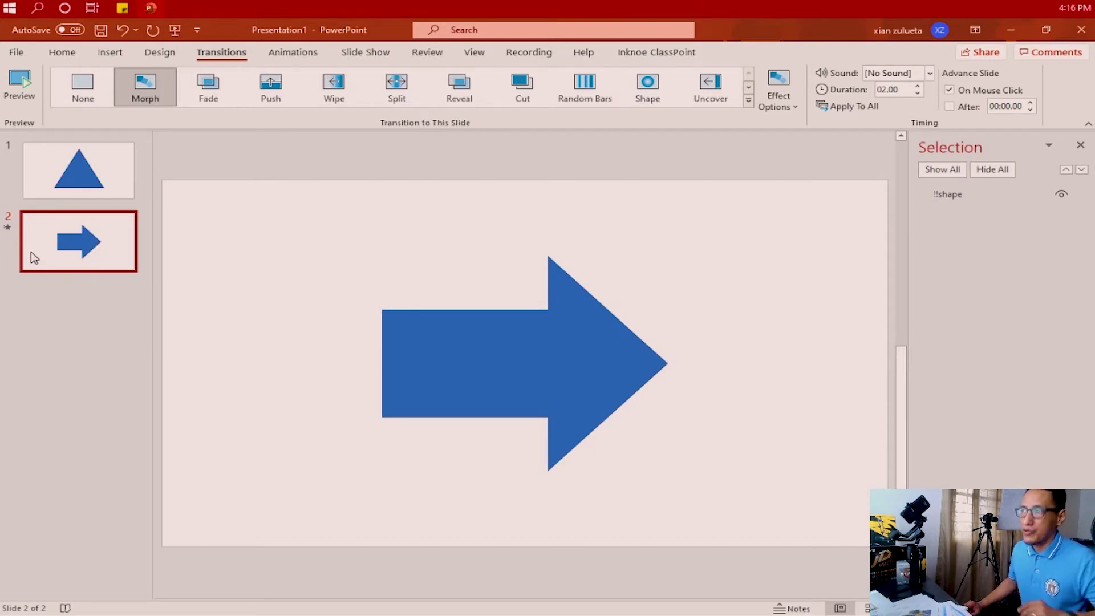
Replay the triangle-to-arrow morph on slide 2 and add a new slide 3 after it.
left_click(8, 229)
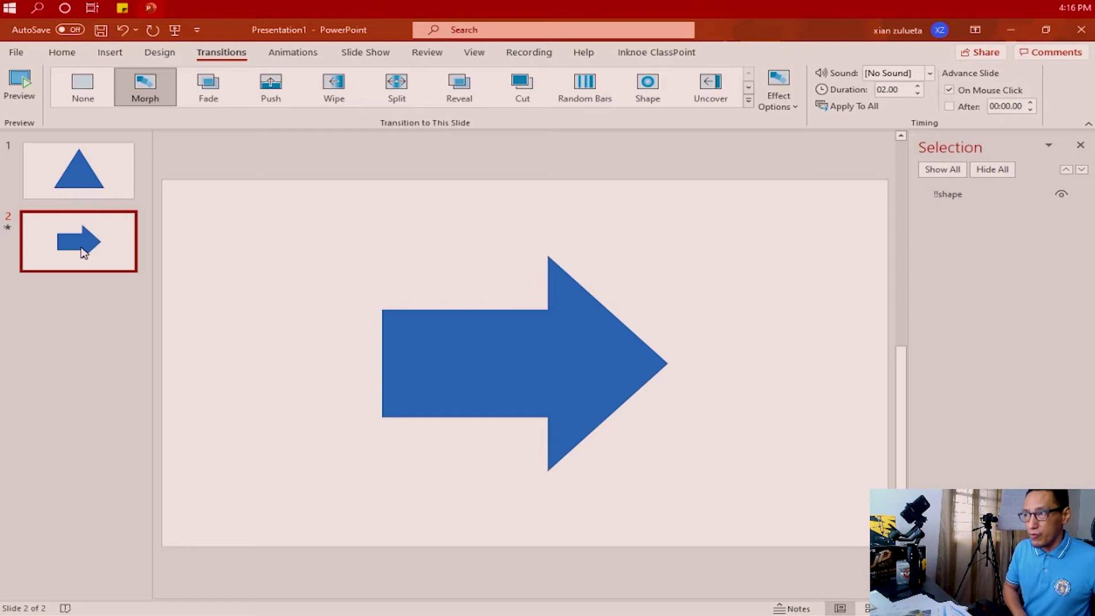
key("Return")
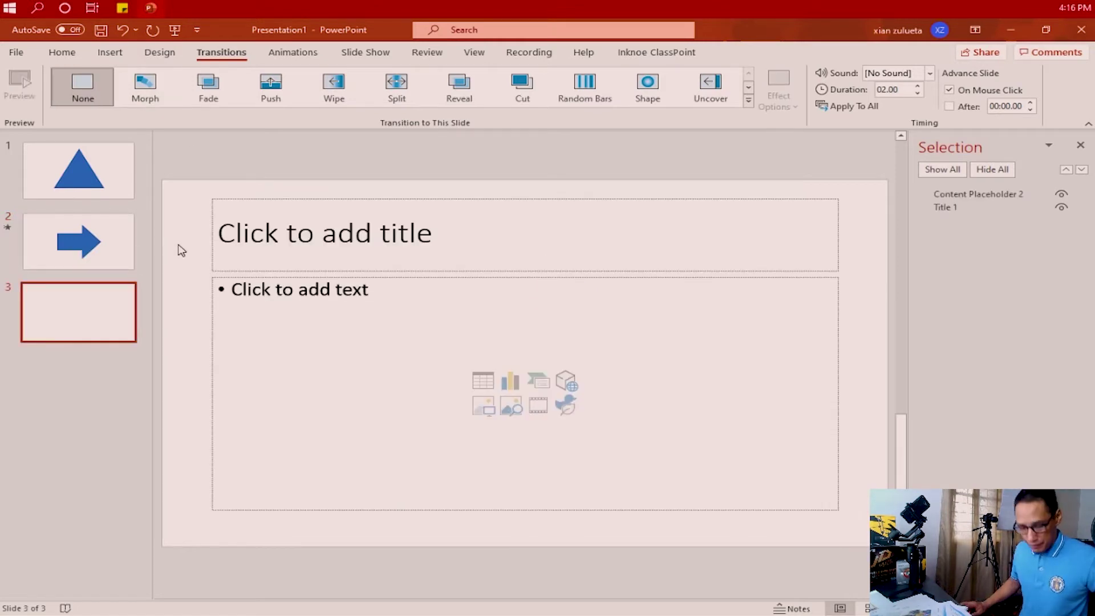
Delete slide 3's placeholders and draw a large blue heart across the middle of it.
key("ctrl+a")
key("Delete")
left_click(110, 52)
left_click(276, 86)
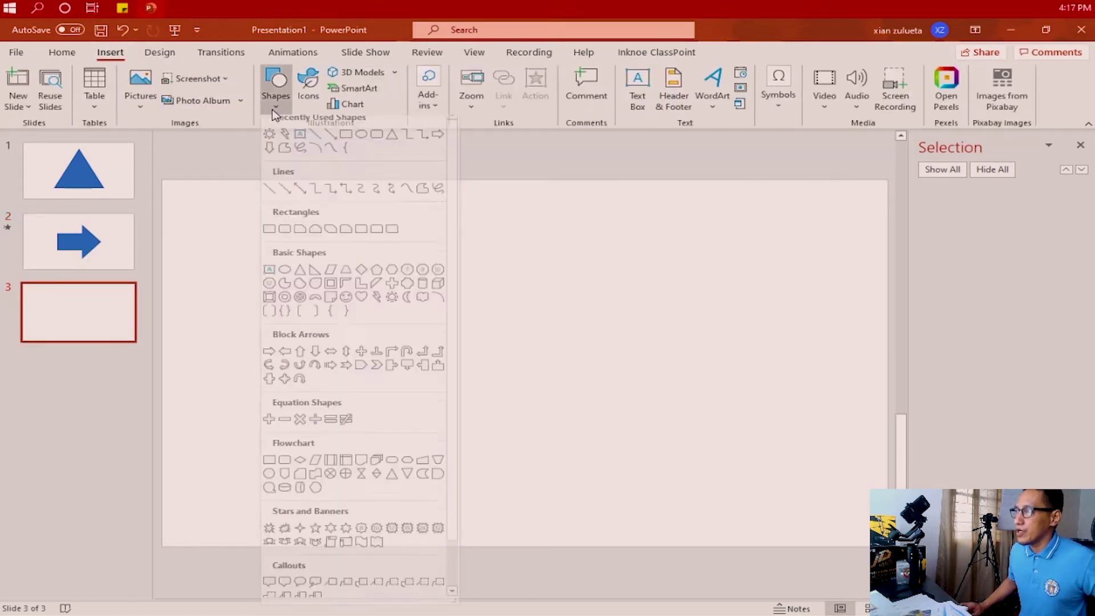
left_click(361, 306)
left_click_drag(418, 251, 721, 483)
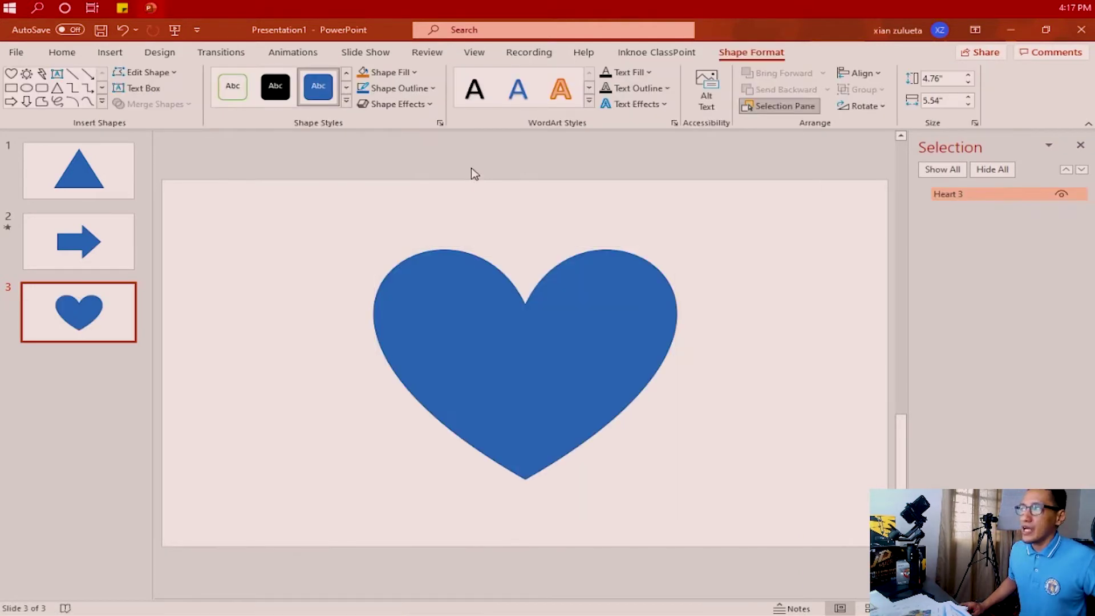
left_click(511, 353)
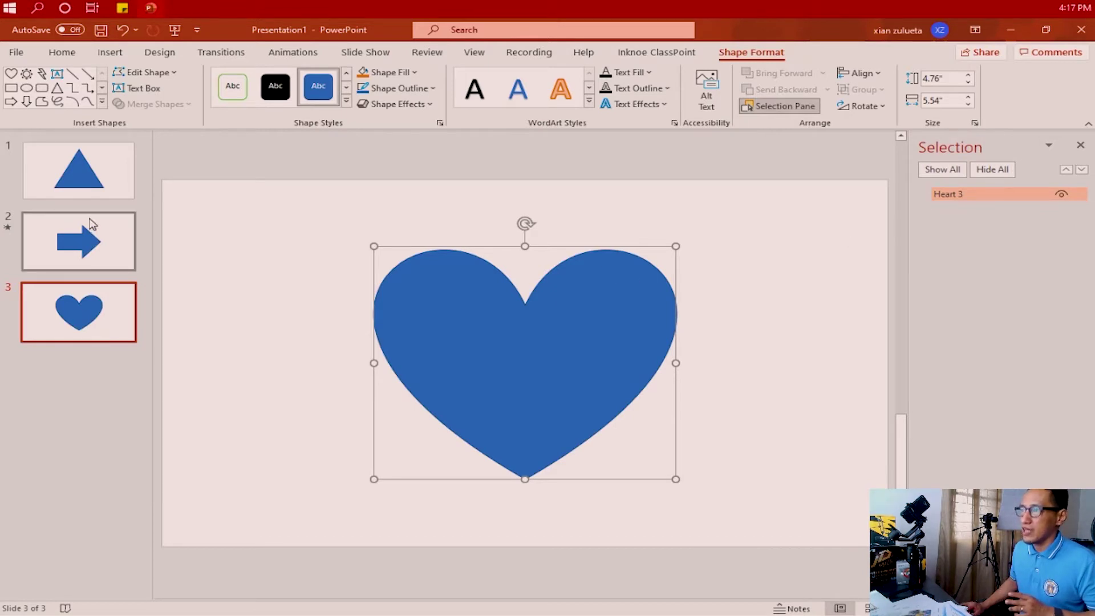
left_click(86, 242)
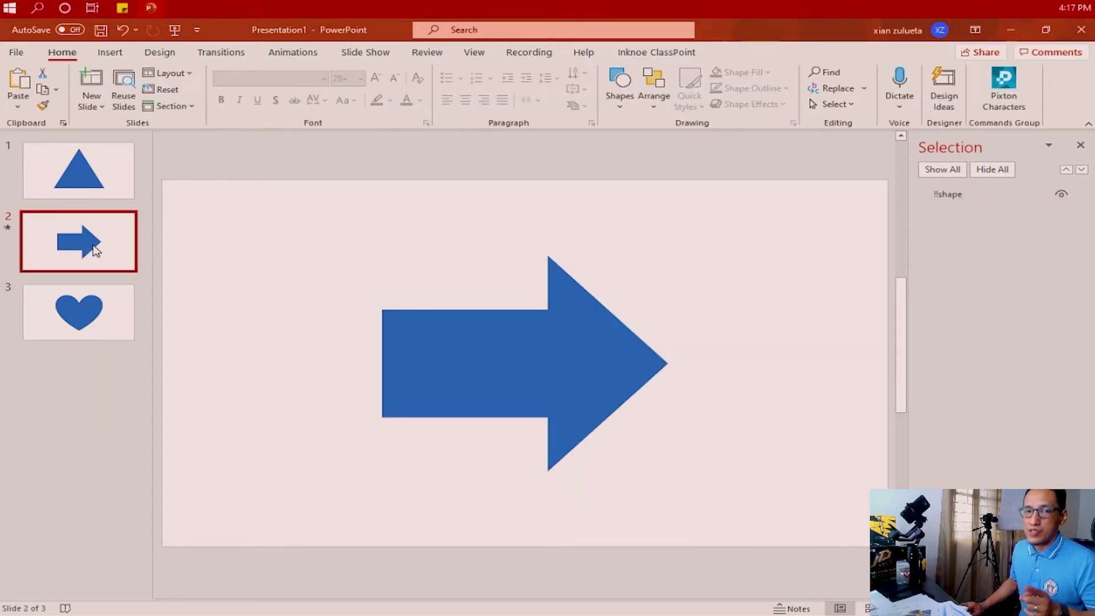
Paste '!!shape' as the heart's name and give slide 3 a Morph transition.
double_click(970, 197)
key("ctrl+c")
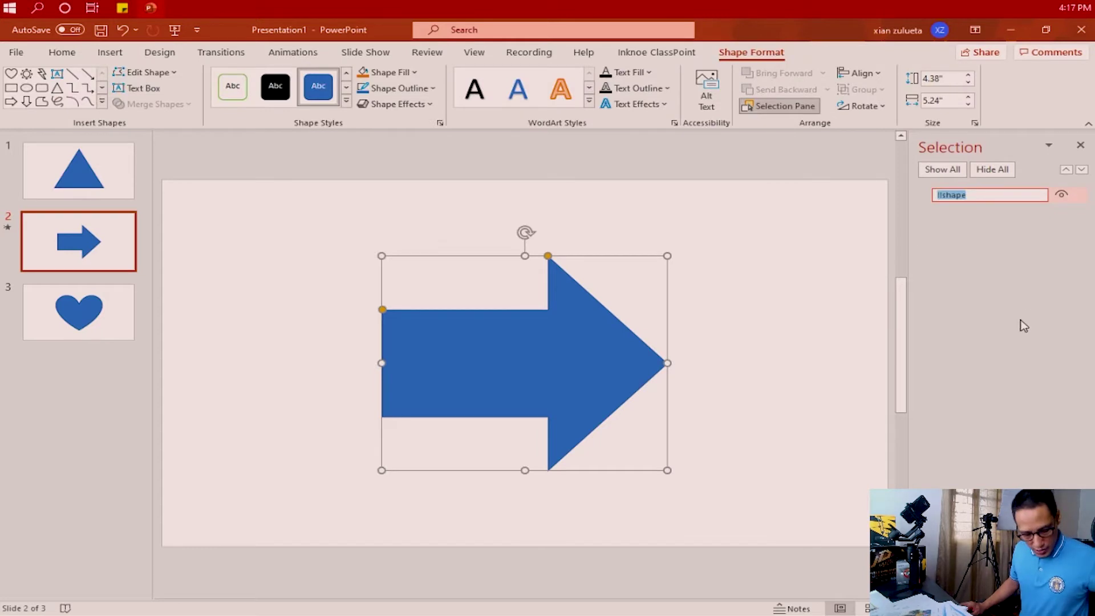
left_click(51, 320)
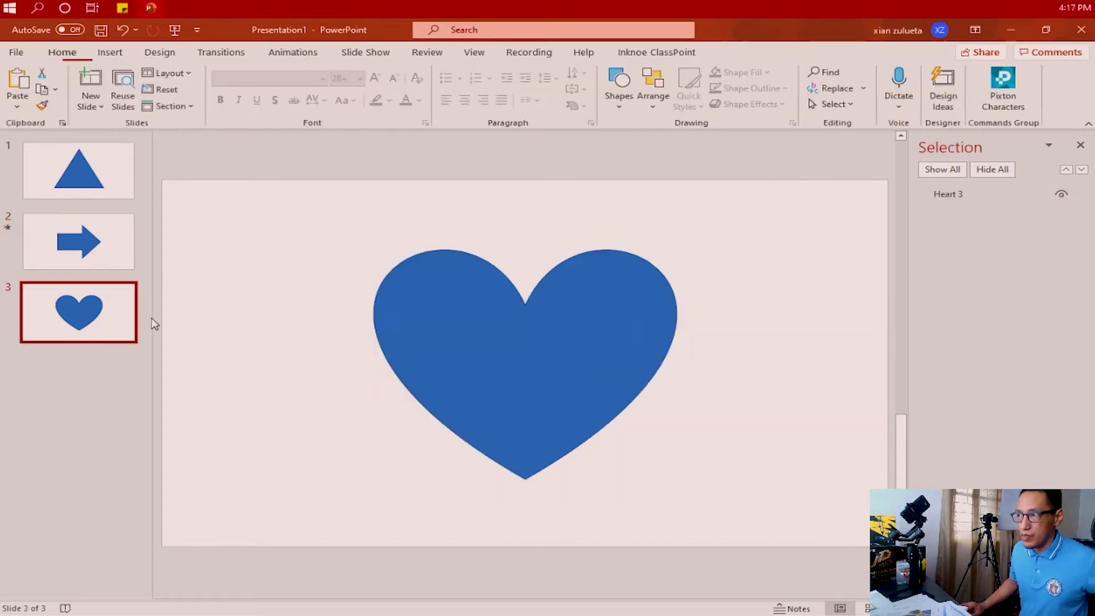
double_click(963, 197)
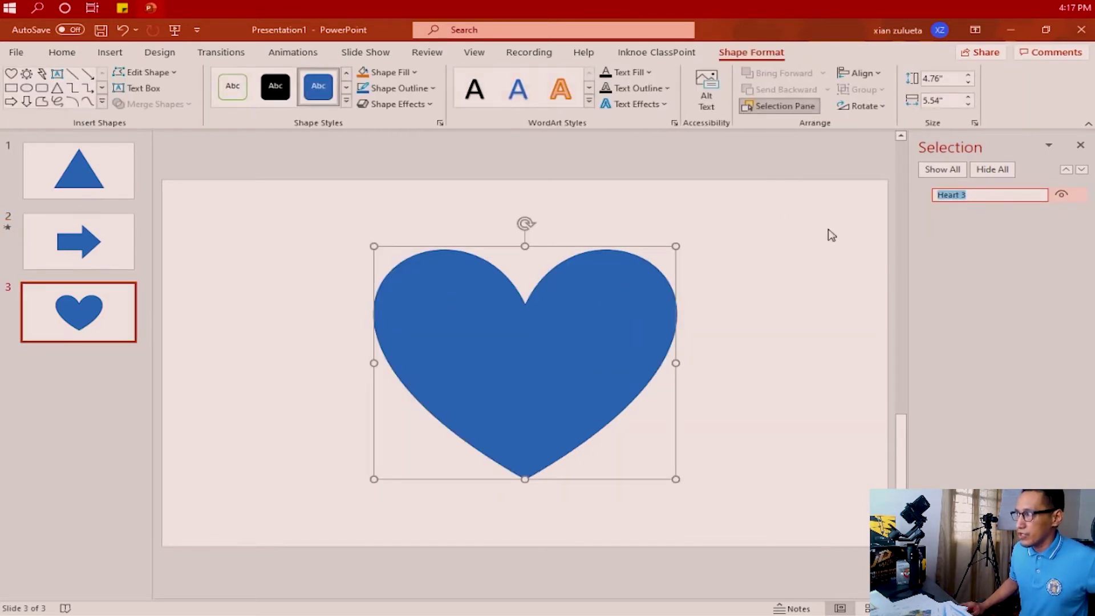
key("ctrl+v")
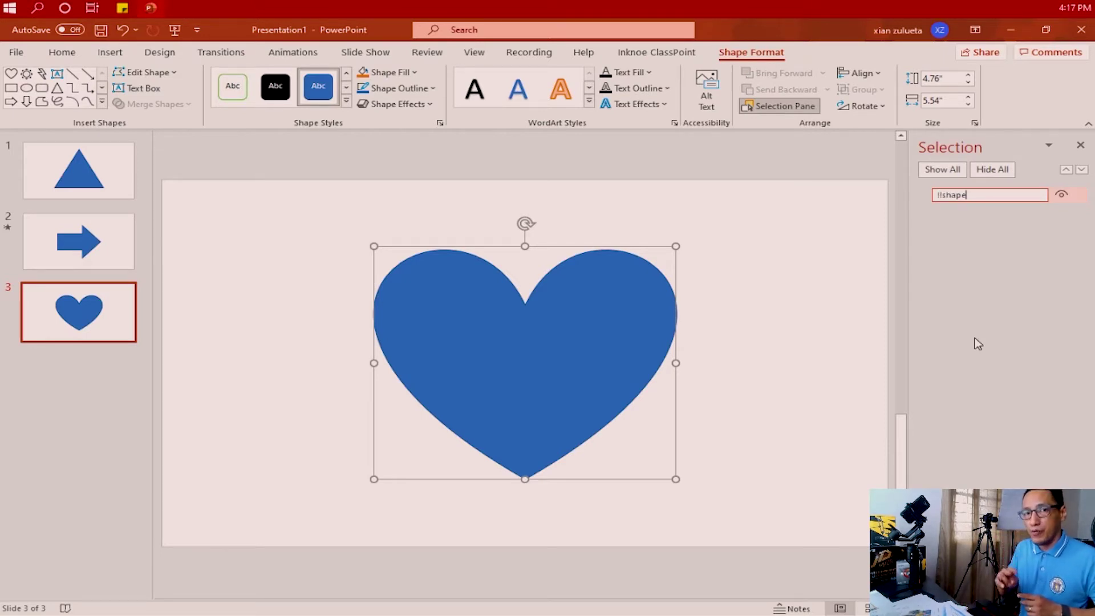
left_click(975, 343)
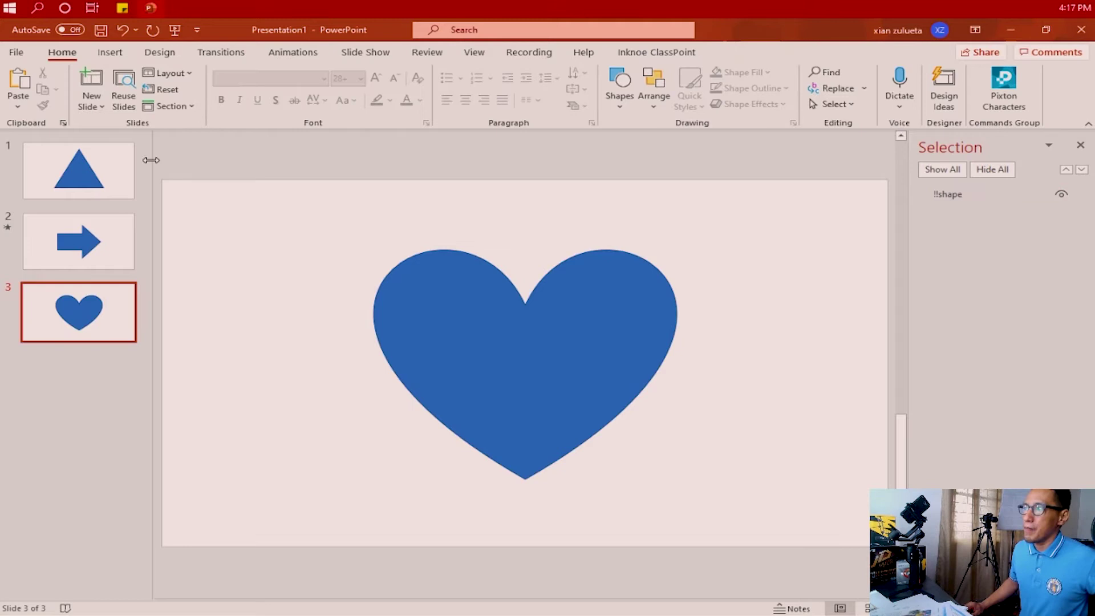
left_click(221, 51)
left_click(146, 87)
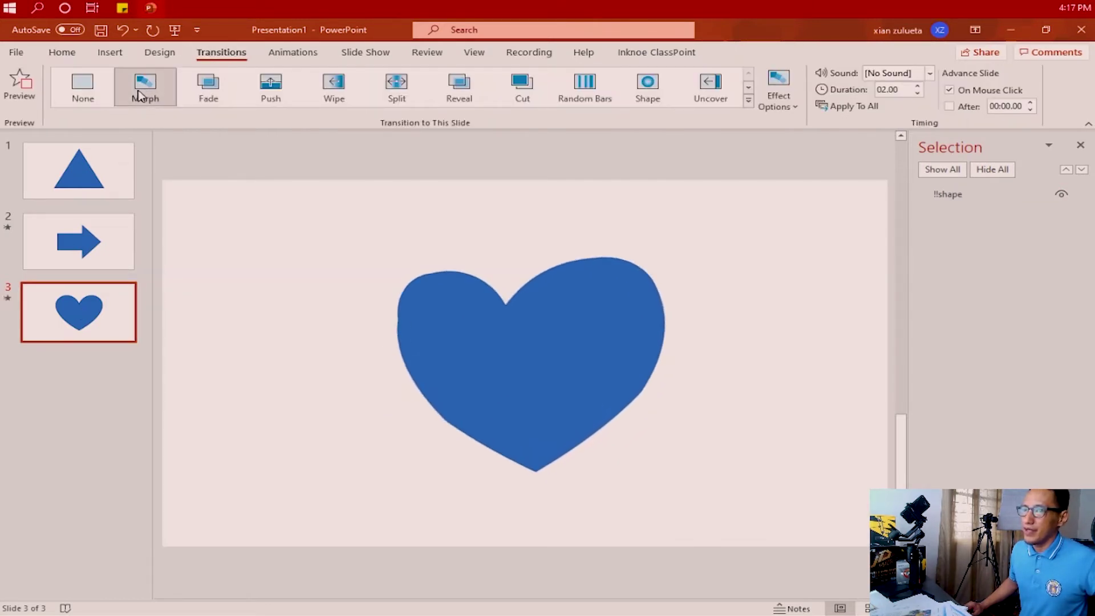
Step through slides 1–3, previewing the triangle-to-arrow and arrow-to-heart morphs.
key("Home")
left_click(9, 230)
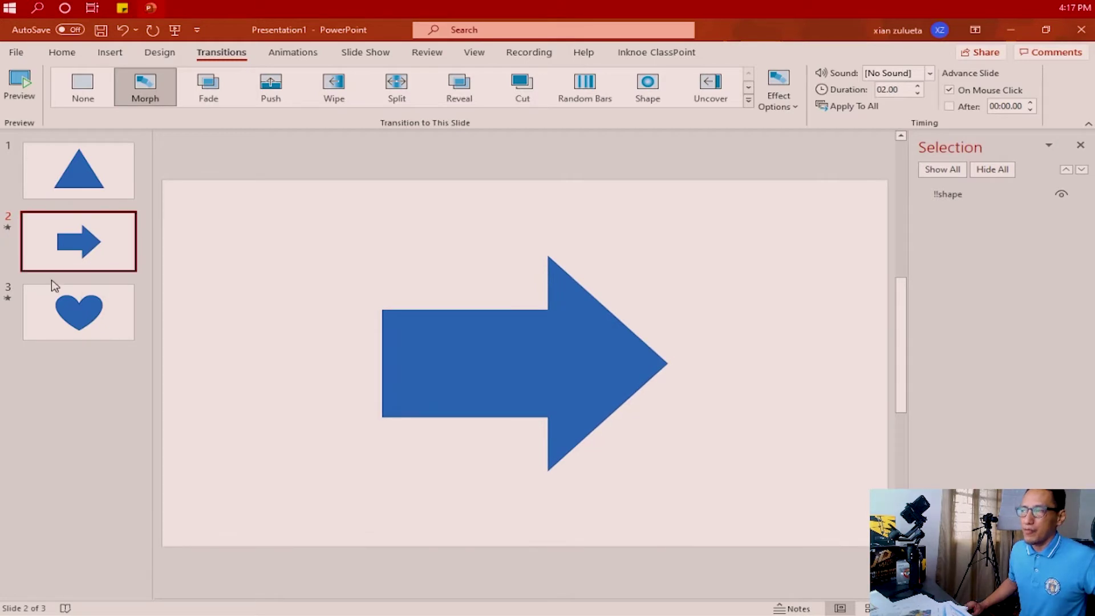
left_click(8, 299)
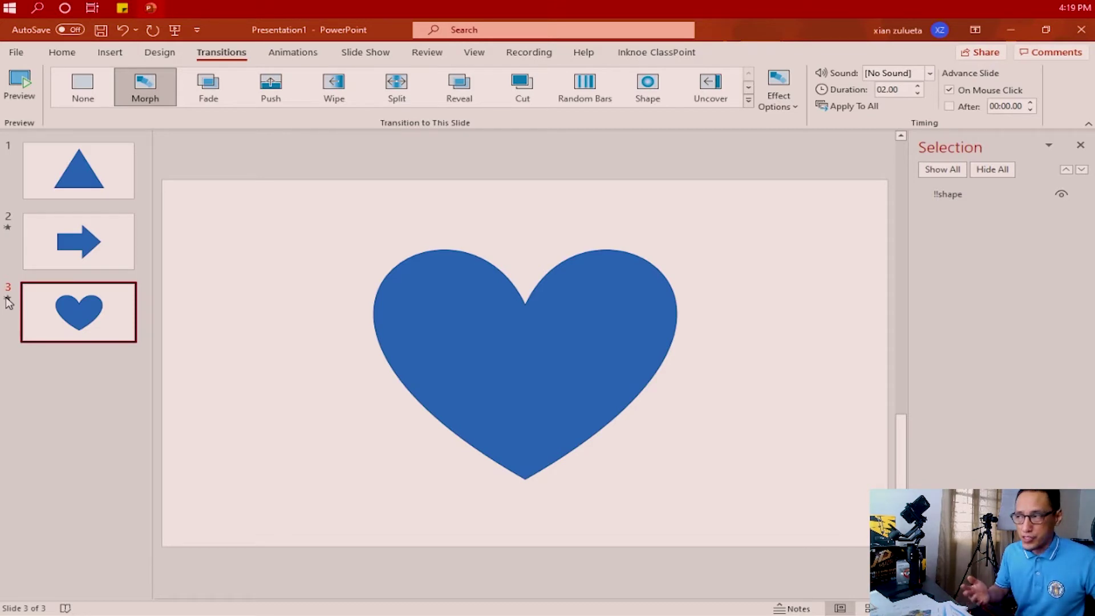
left_click(120, 175)
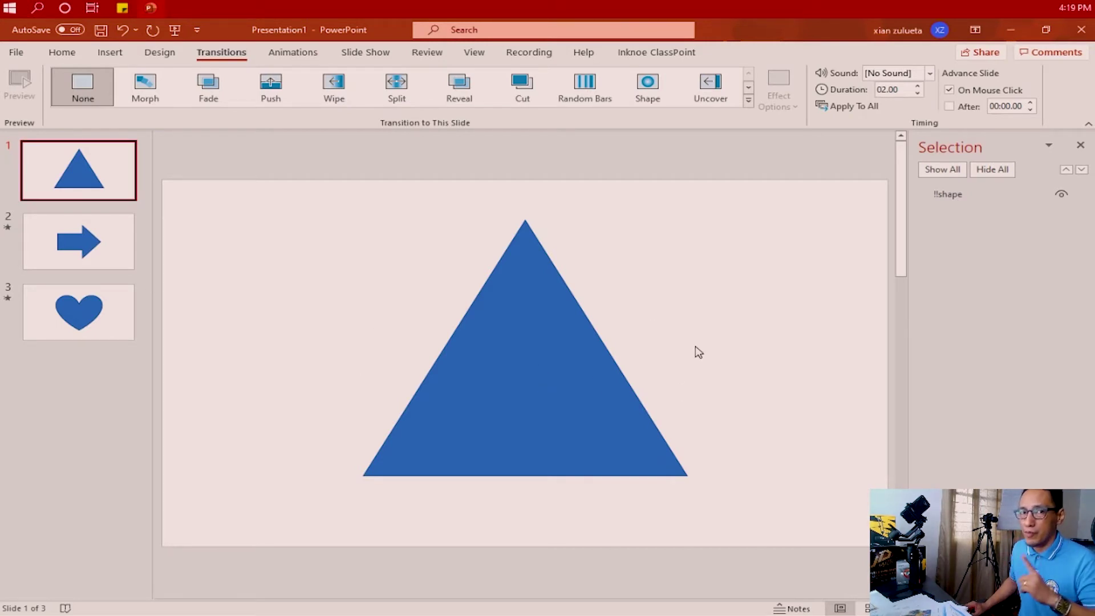
left_click(100, 252)
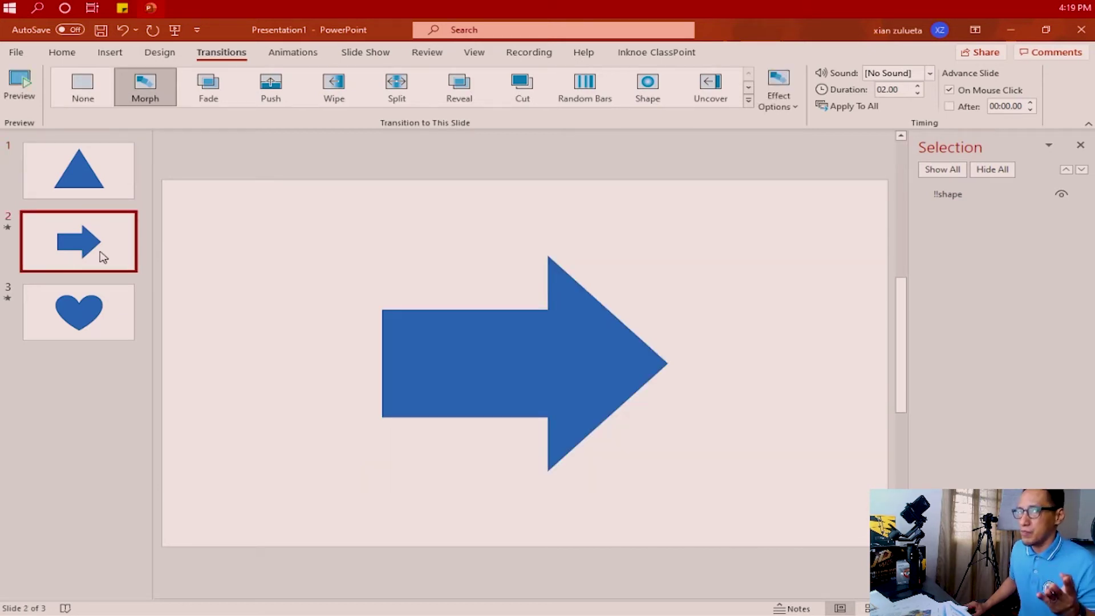
left_click(92, 320)
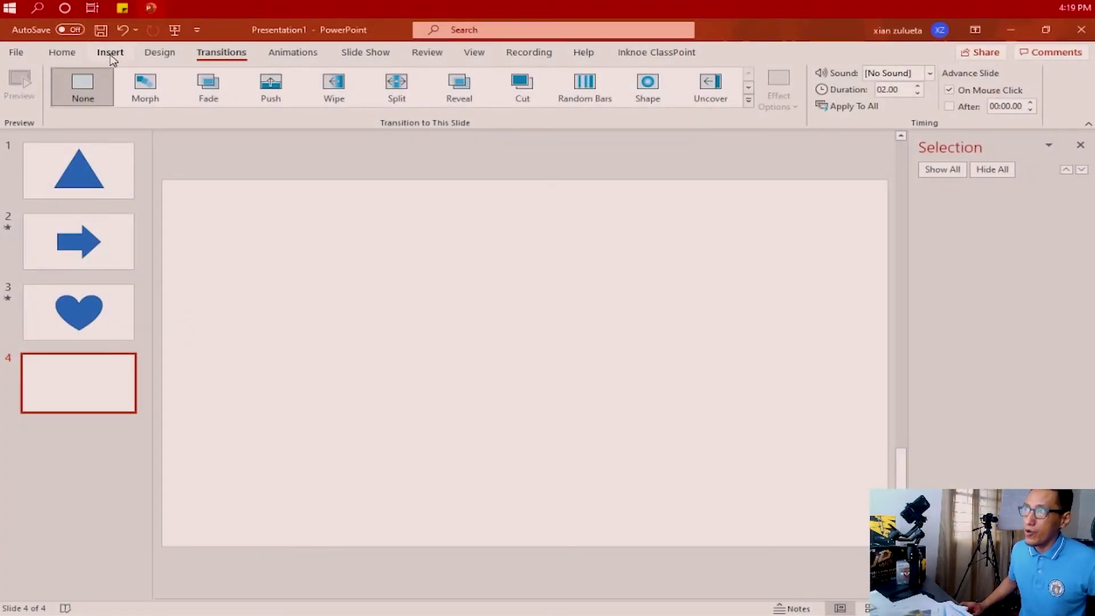
Insert a Sun shape from the Shapes gallery, sized large across the middle of slide 4.
left_click(110, 52)
left_click(276, 86)
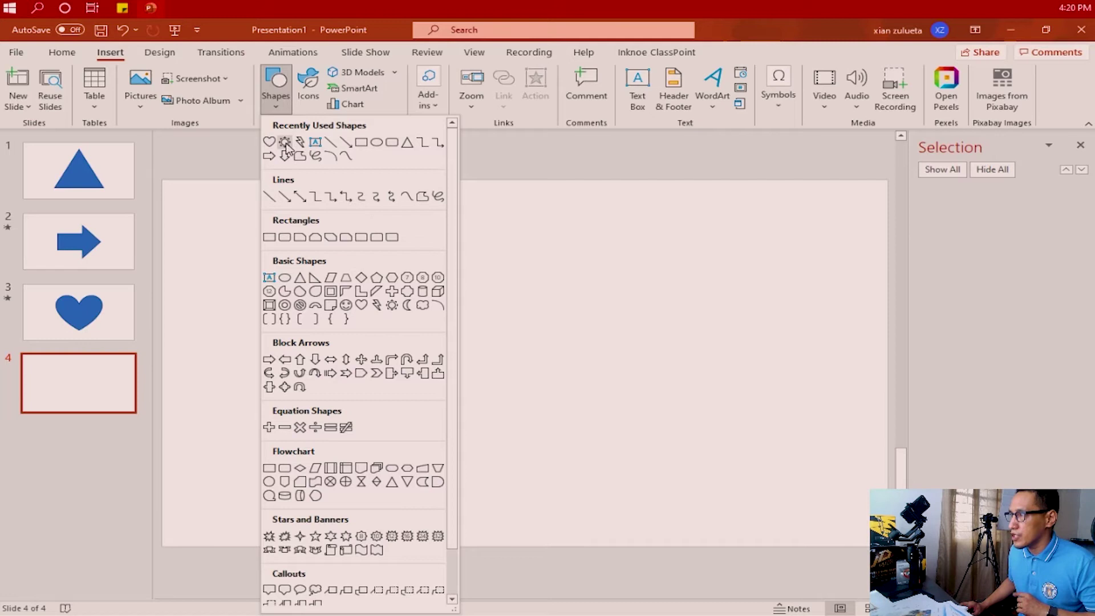
left_click_drag(386, 210, 713, 502)
key("Escape")
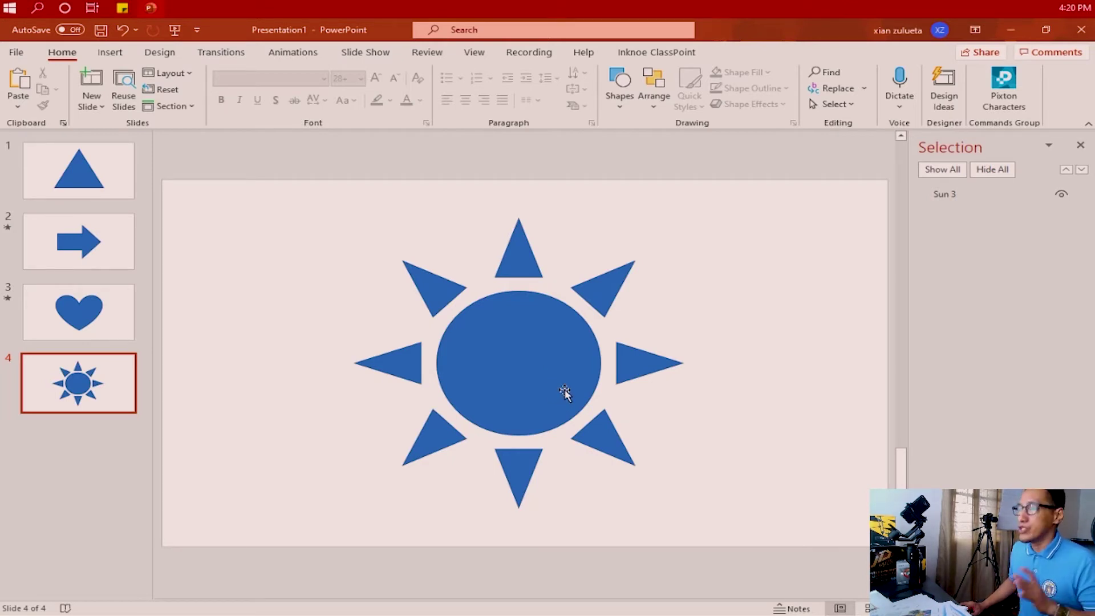
Compare the heart and sun slides, then rename Sun 3 to '!!shape' in the Selection pane.
left_click(72, 317)
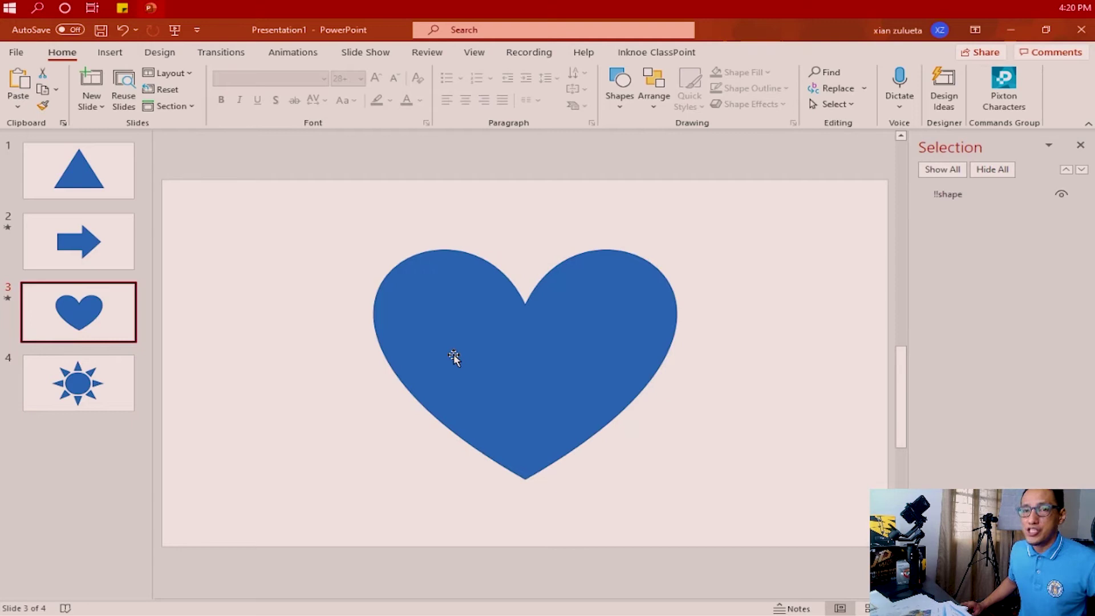
left_click(71, 385)
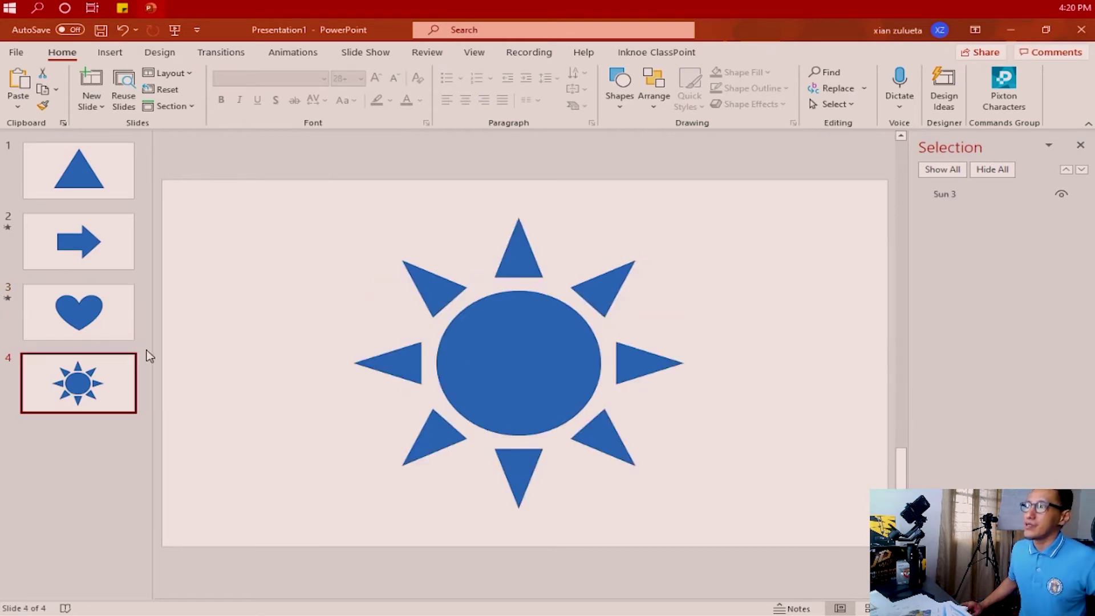
left_click(87, 325)
left_click(114, 377)
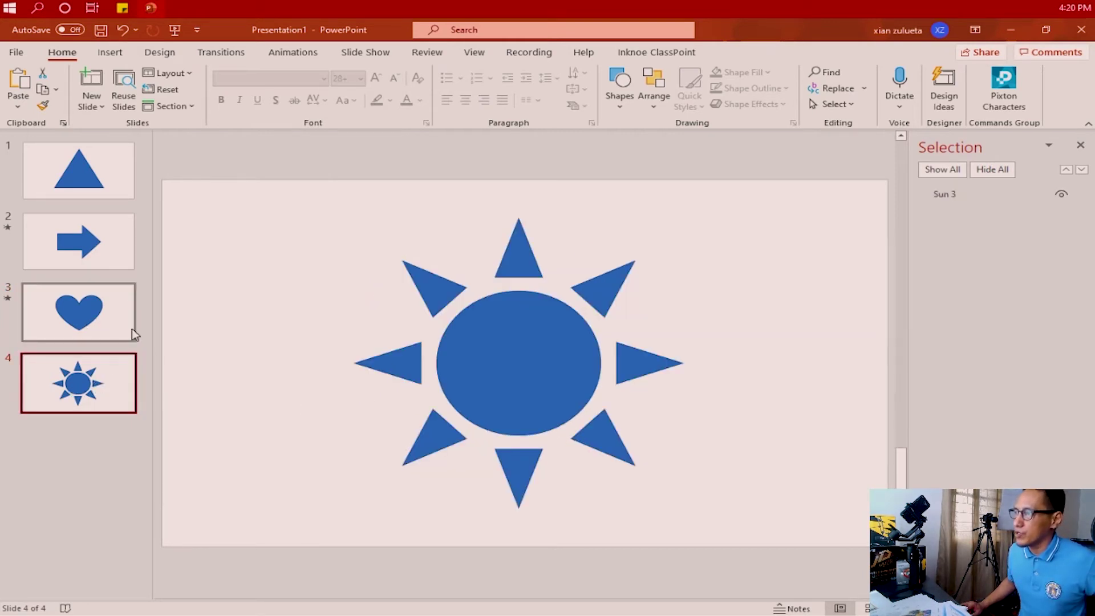
left_click(947, 196)
left_click(960, 201)
key("ctrl+v")
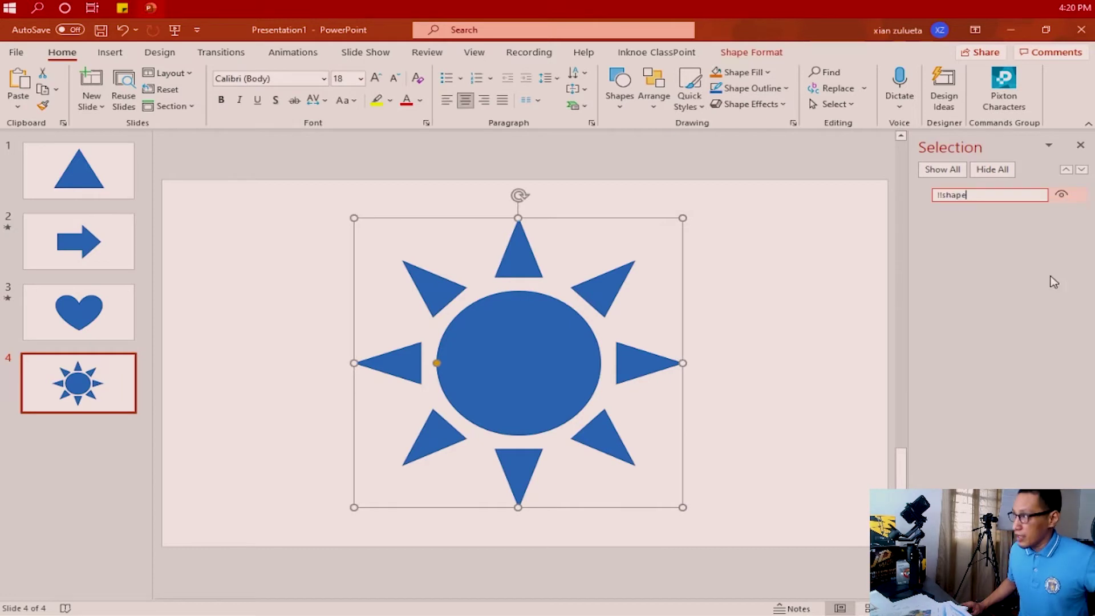
left_click(810, 162)
Apply the Morph transition to slide 4 so the heart morphs into the sun.
left_click(221, 52)
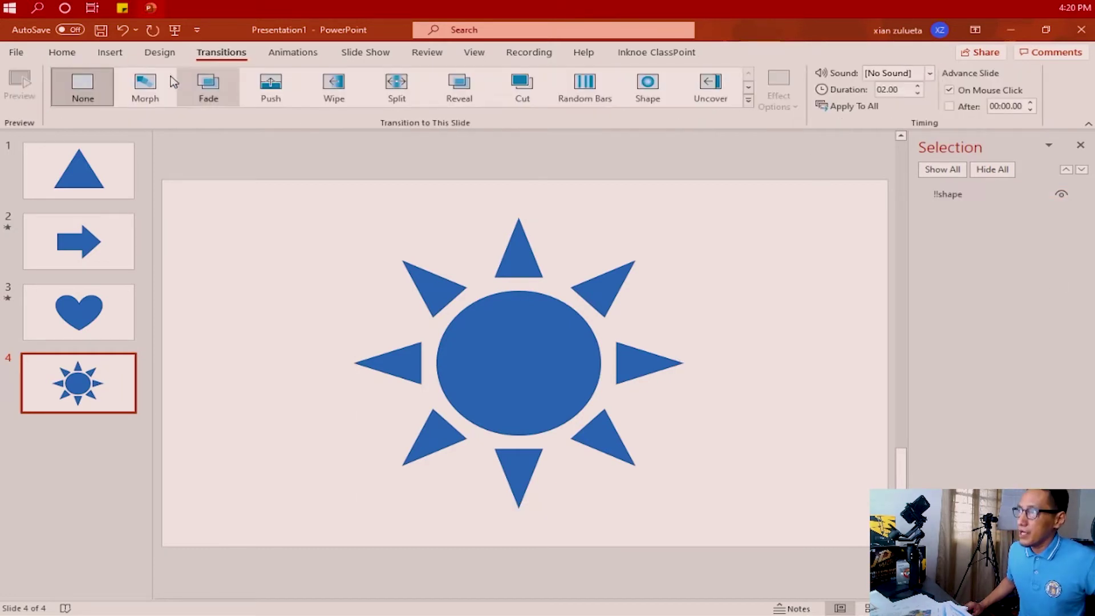
left_click(146, 90)
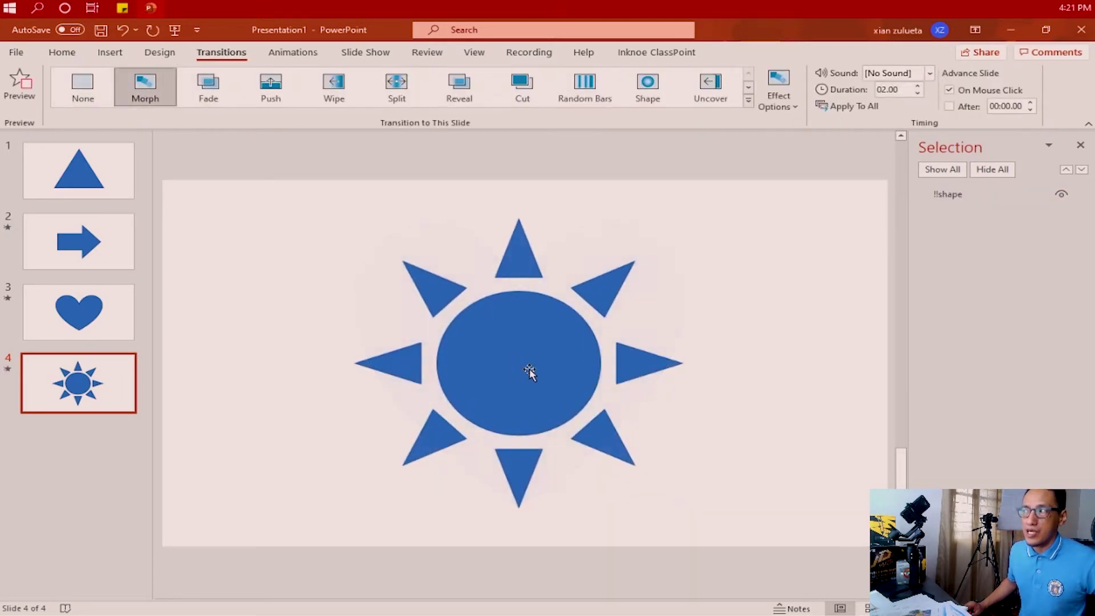
scroll(595, 385, "up", 1)
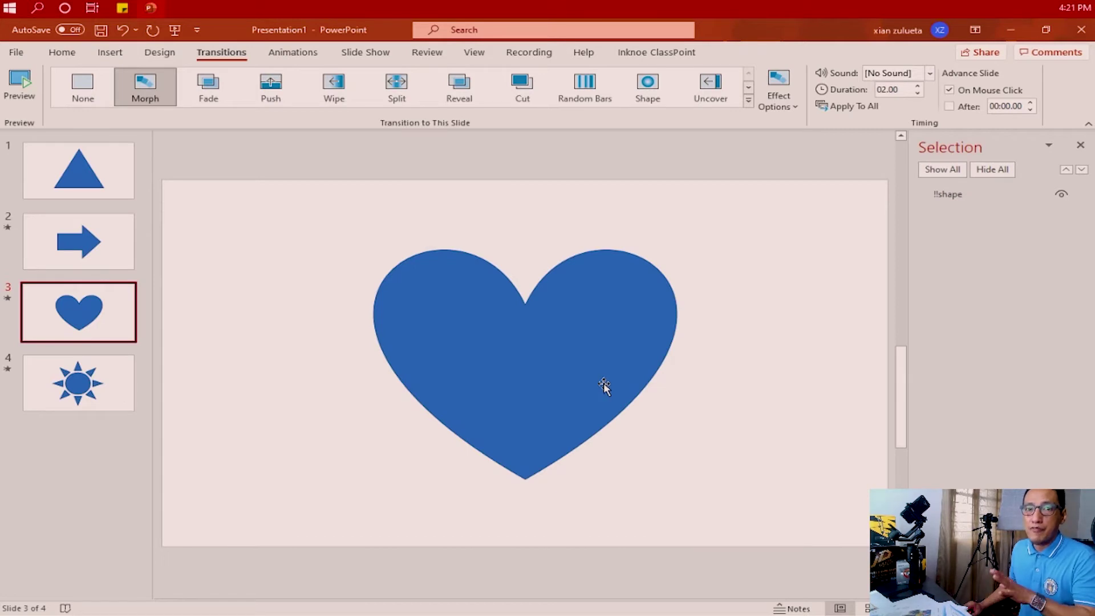
scroll(372, 383, "down", 1)
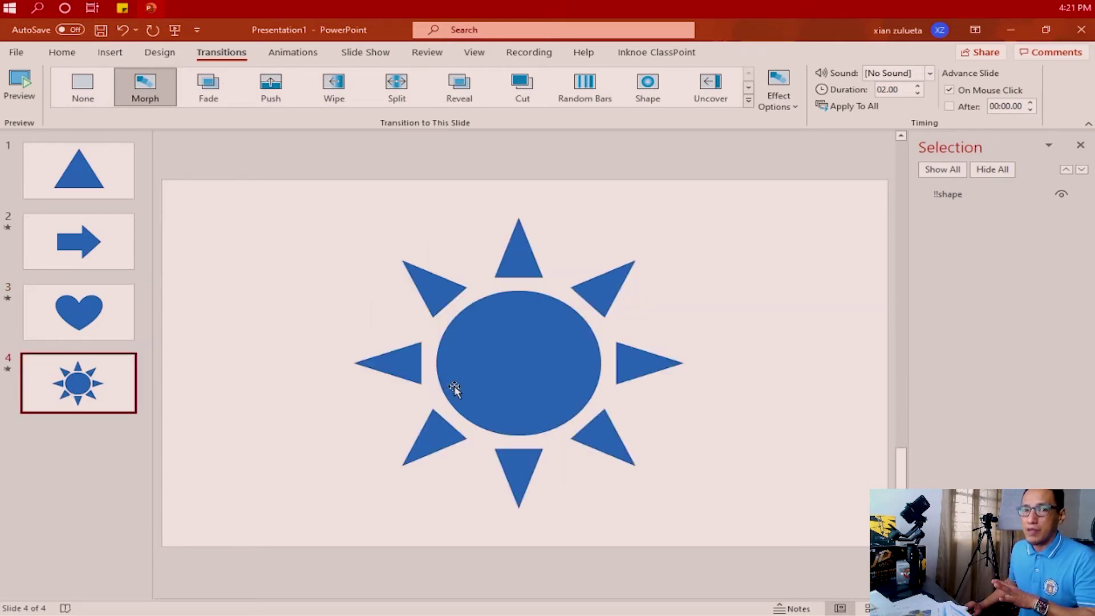